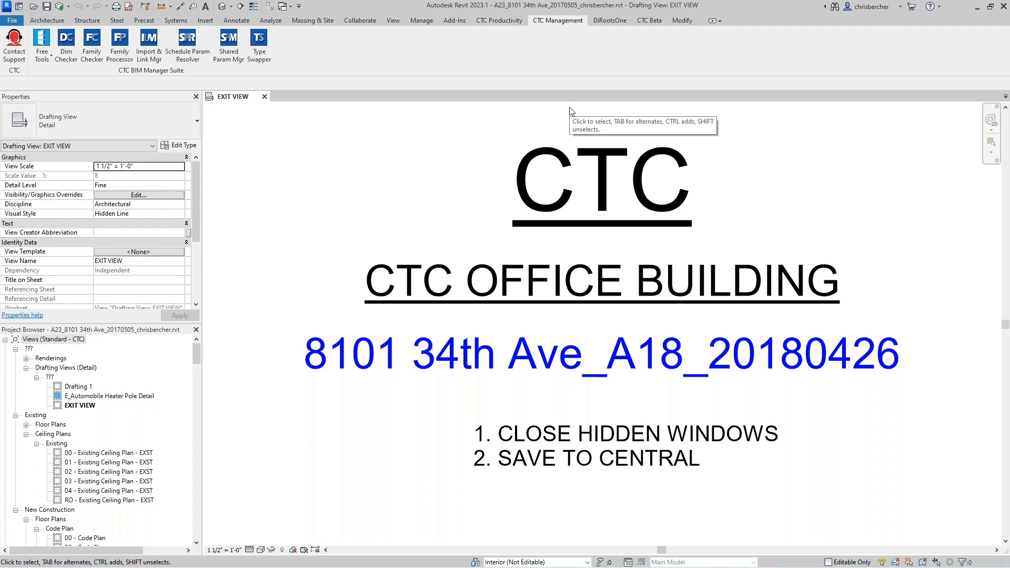
Detach the CTC BIM Manager Suite tools so they float over the drawing view, and look through the Free Tools
drag(177, 74, 432, 156)
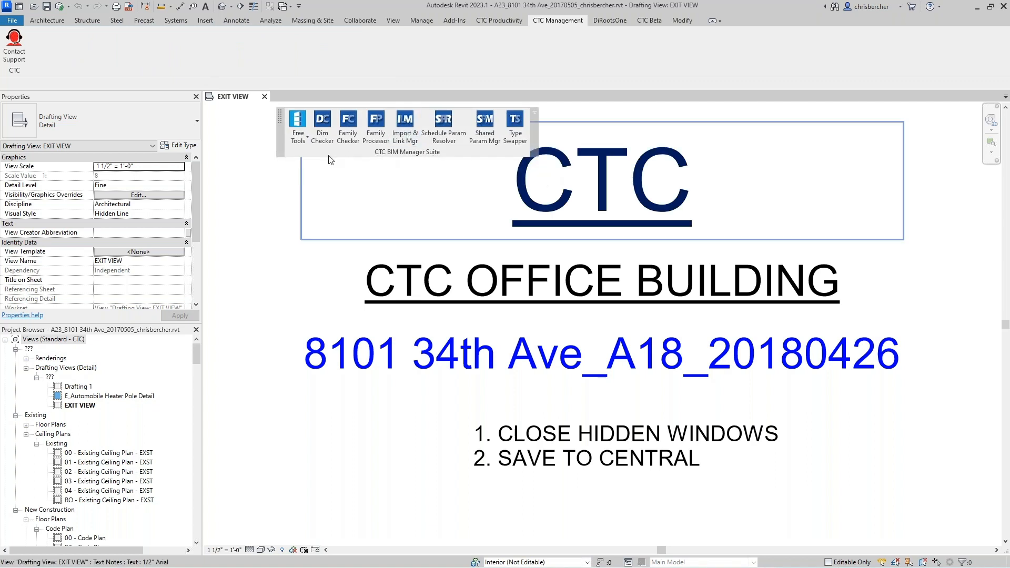
click(307, 140)
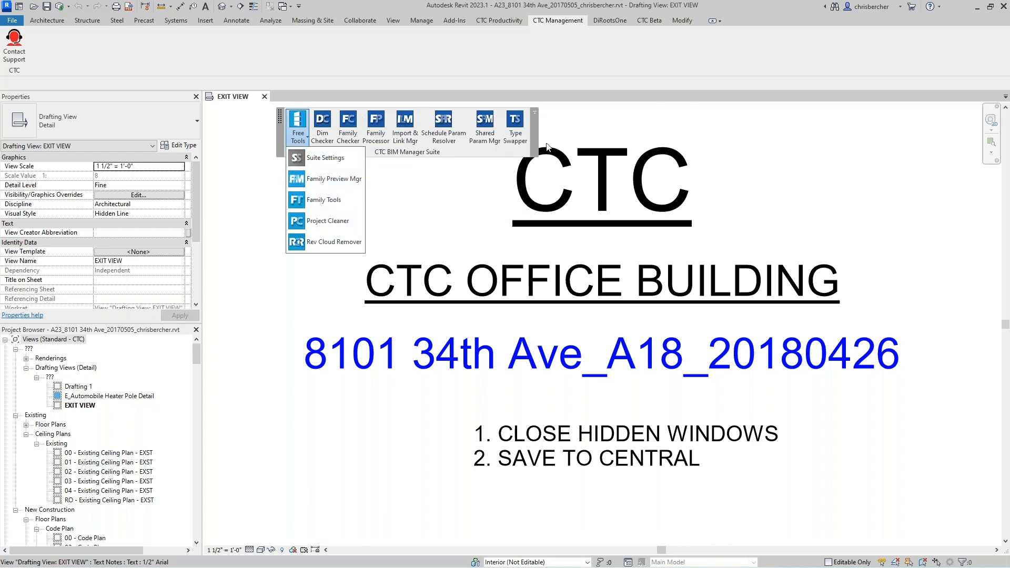
click(469, 155)
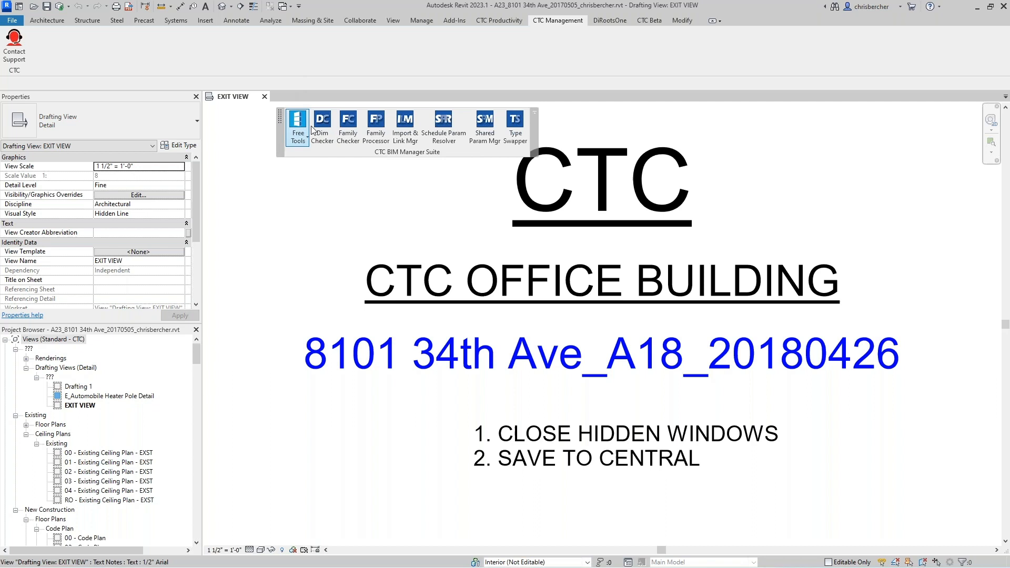
Open the 01 - Floor Plan view from the General floor plans and dismiss the save reminder
click(108, 453)
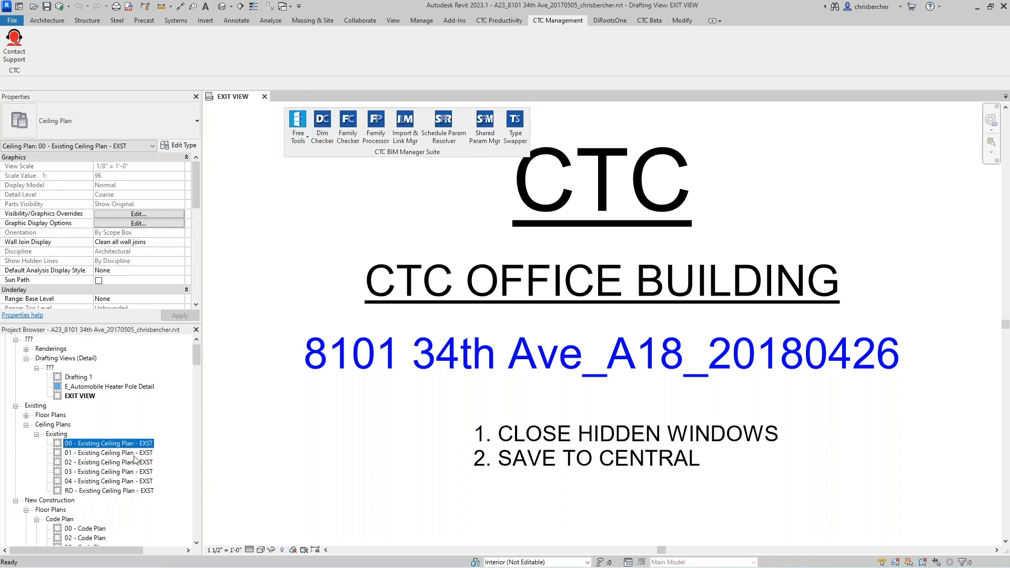
scroll(128, 468, down, 3)
scroll(128, 468, down, 6)
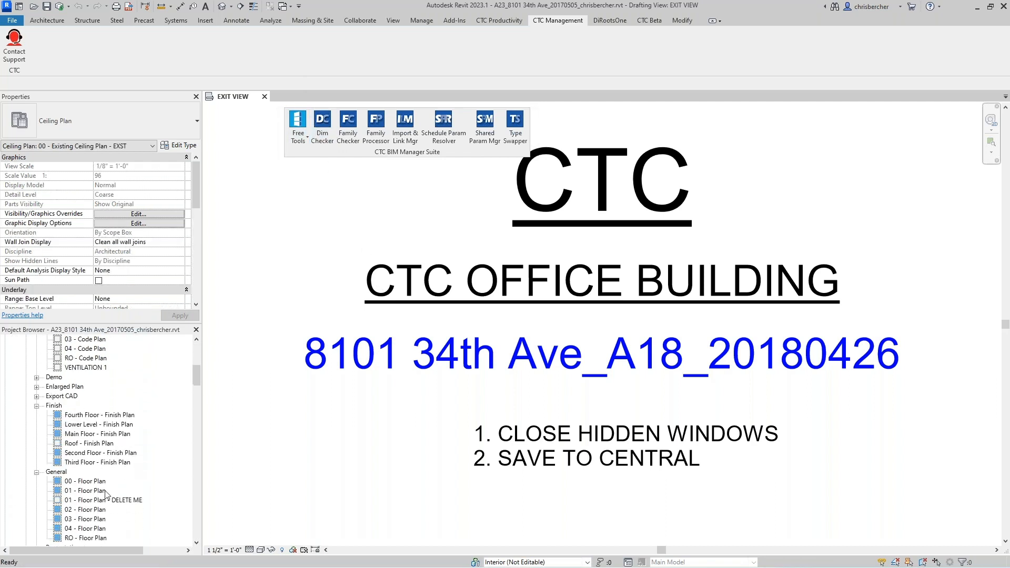
click(91, 492)
double_click(91, 494)
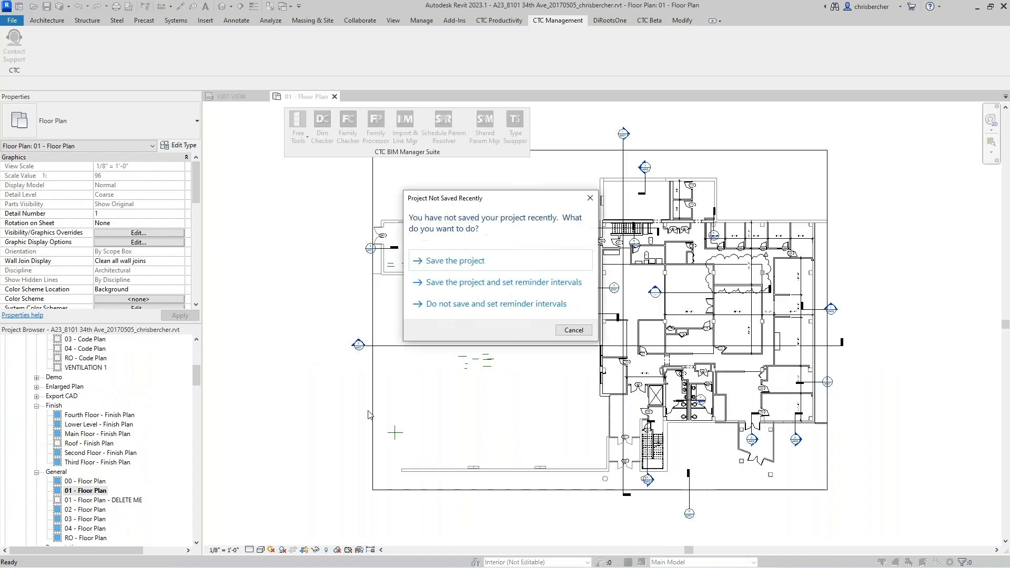
click(573, 330)
Examine the dimensions across the 01 - Floor Plan, including the 16' - 0". dimension near door 145
scroll(768, 237, up, 4)
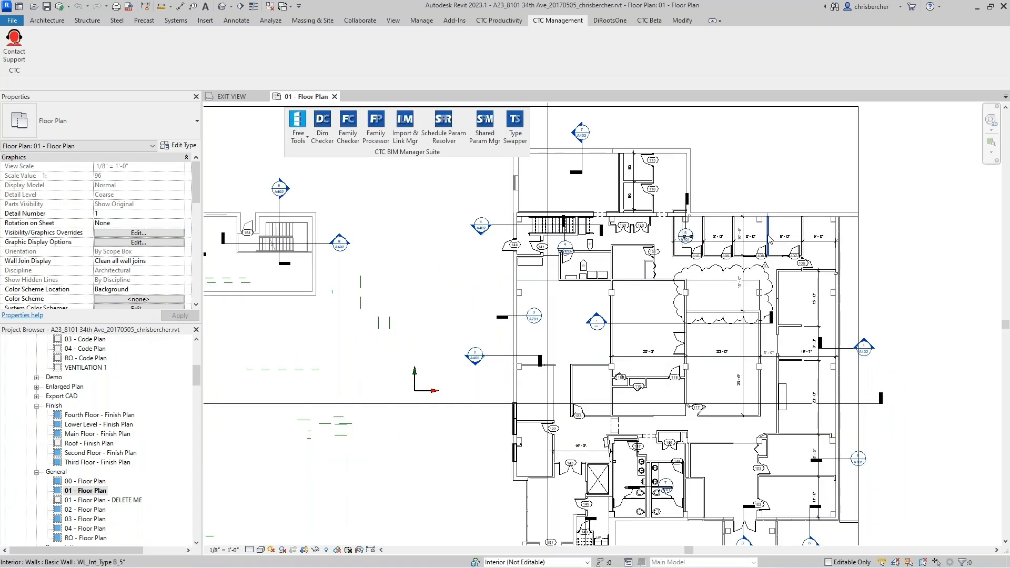
middle_drag(754, 302, 646, 263)
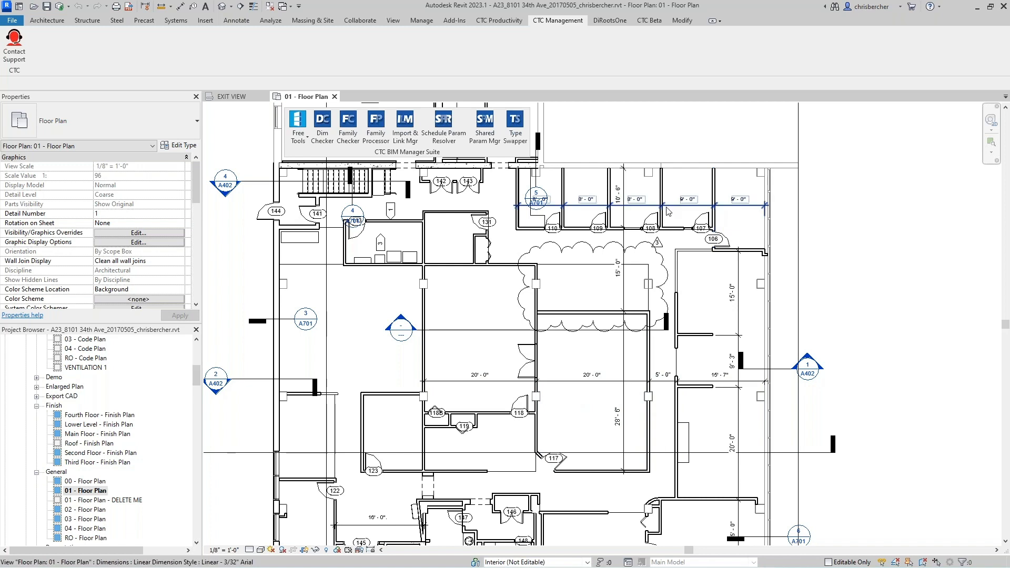
scroll(669, 440, down, 1)
middle_drag(607, 522, 637, 419)
scroll(585, 349, up, 1)
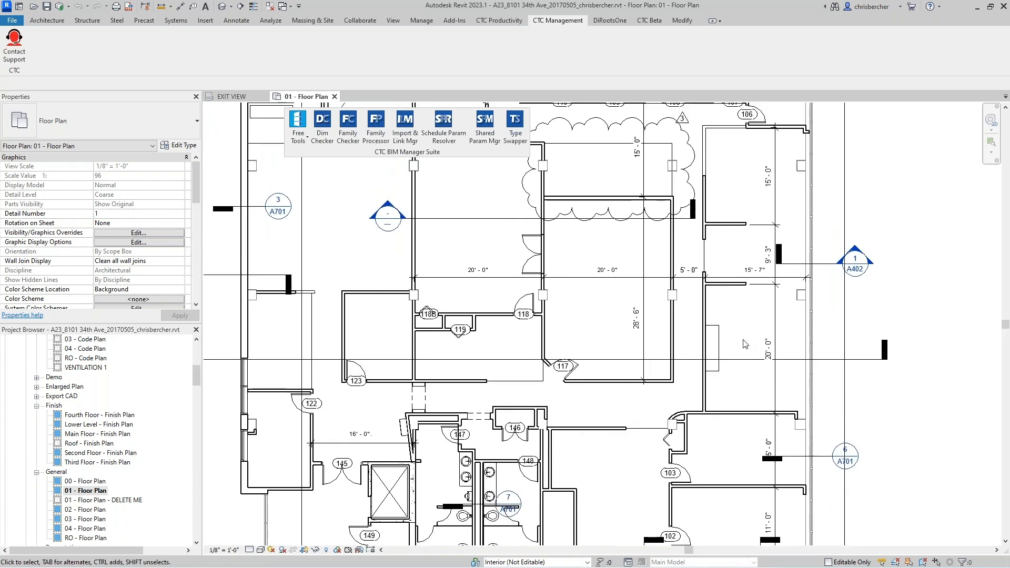
middle_drag(742, 341, 745, 359)
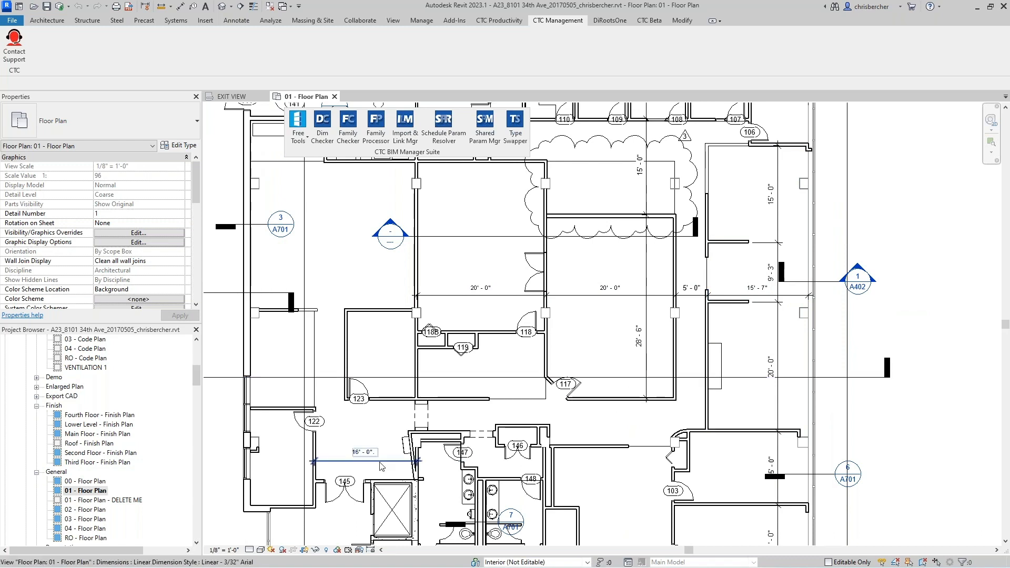
scroll(381, 466, up, 5)
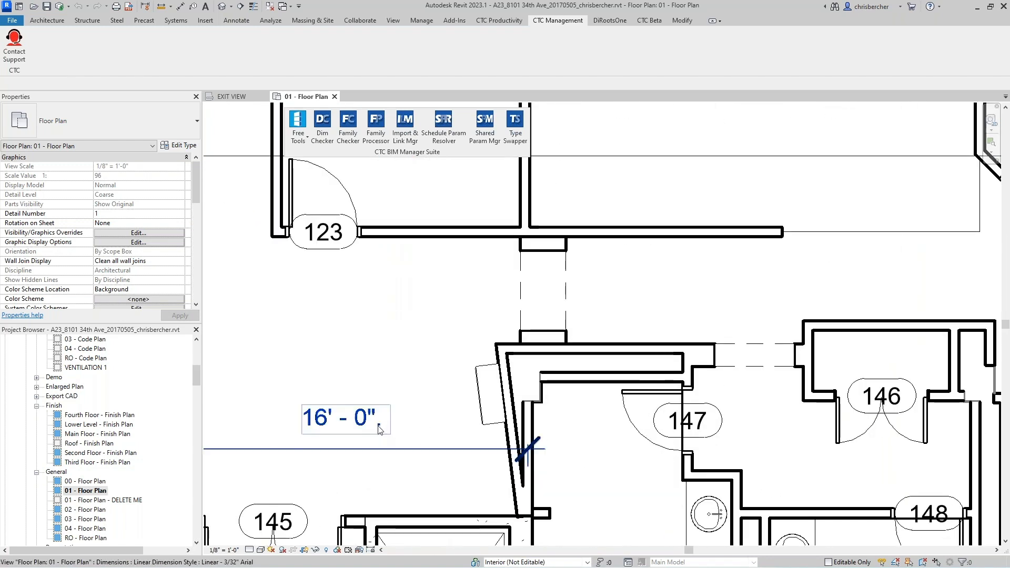
scroll(719, 345, down, 3)
scroll(525, 405, up, 3)
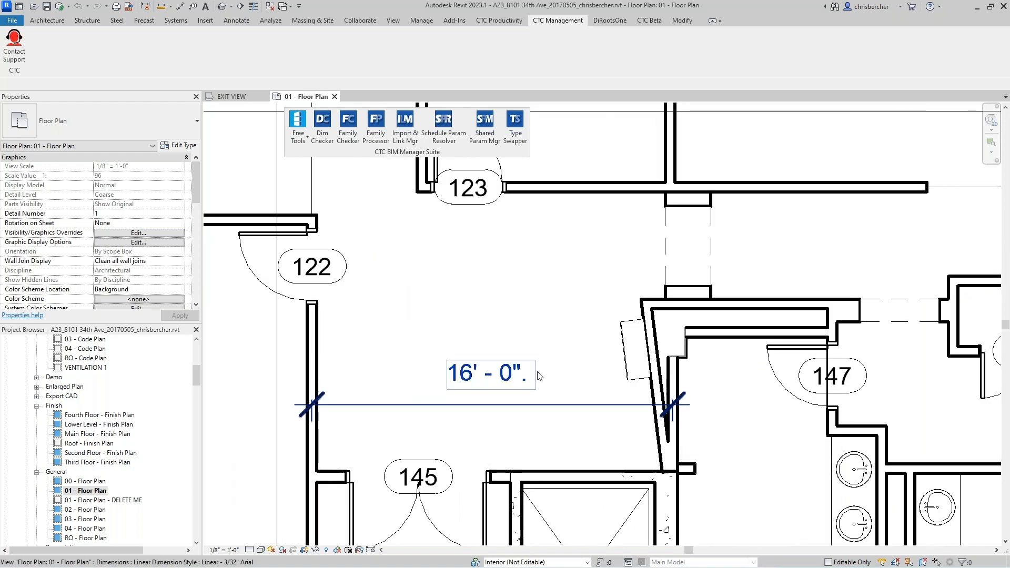
scroll(550, 368, down, 3)
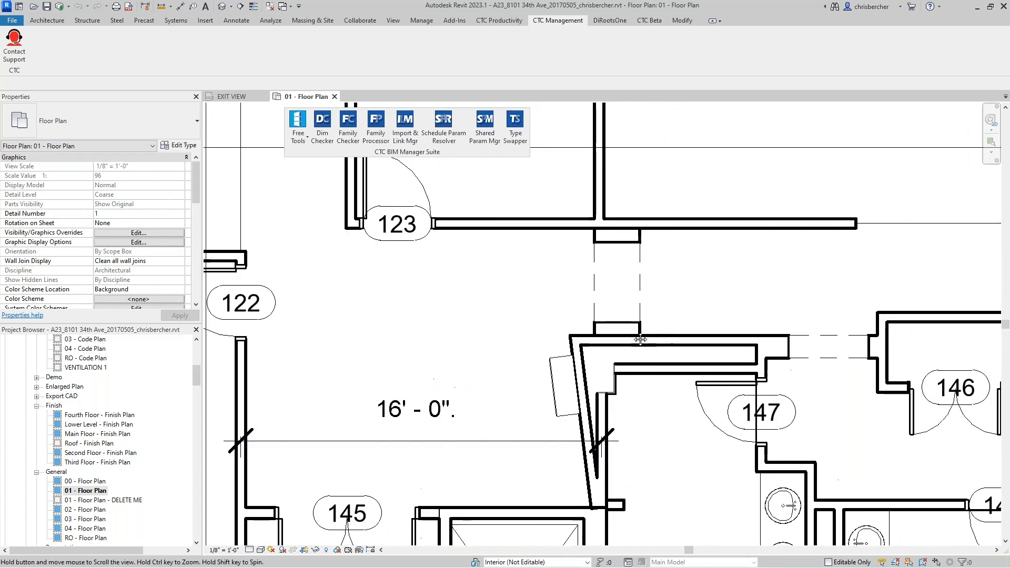
Move the 15' - 0" text note inside the revision cloud off its dimension line and inspect the dimension text beneath it
middle_drag(792, 253, 726, 275)
middle_drag(810, 274, 695, 347)
scroll(726, 284, down, 3)
middle_drag(743, 237, 626, 339)
scroll(648, 331, up, 1)
scroll(666, 192, up, 2)
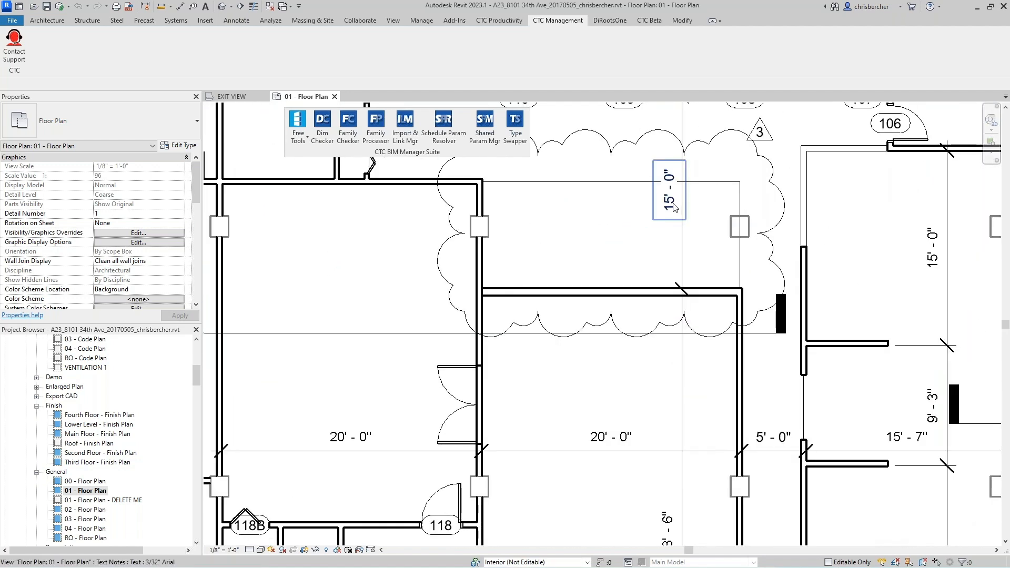
click(682, 189)
drag(654, 221, 599, 221)
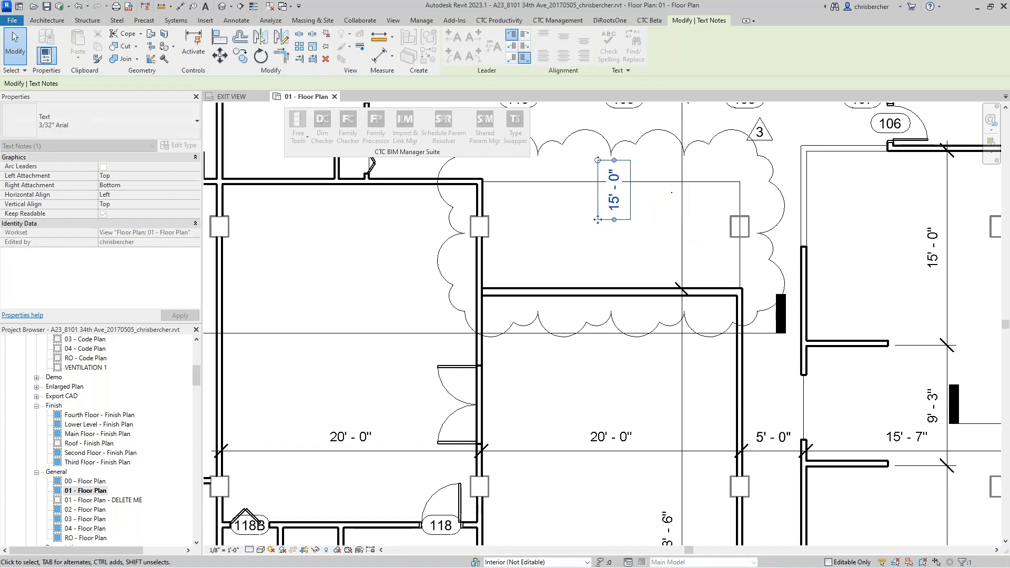
click(670, 204)
click(671, 193)
Move the 15' - 0" text note back beside the dimension line inside the revision cloud
click(646, 250)
click(613, 226)
drag(598, 220, 651, 221)
click(641, 259)
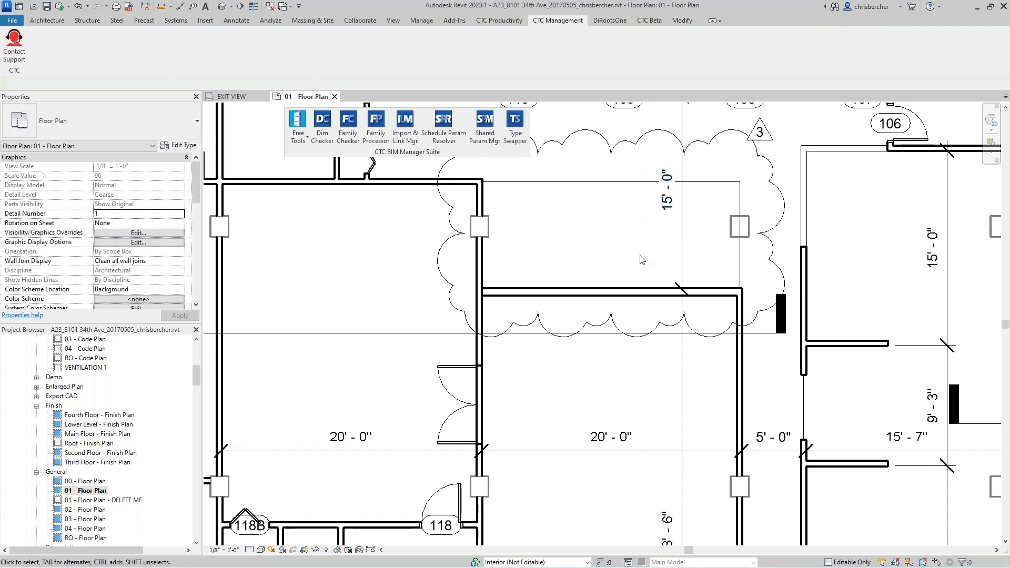
Open the Dimension Checker on the 01 - Floor Plan and reposition its window over the drawing
scroll(683, 274, down, 3)
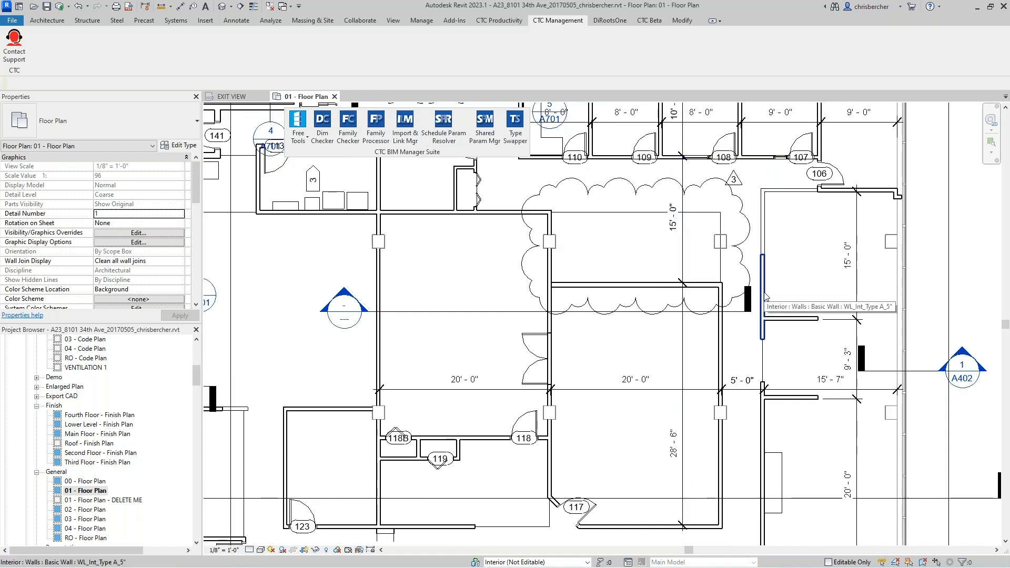
scroll(765, 295, down, 1)
middle_drag(775, 288, 677, 394)
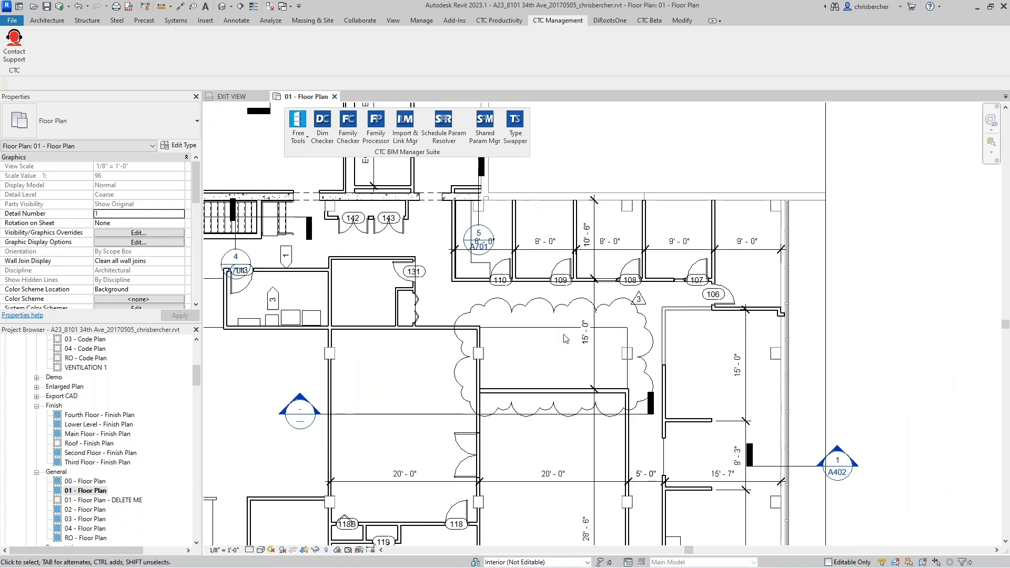
middle_drag(733, 384, 763, 309)
scroll(737, 350, down, 2)
middle_drag(722, 374, 743, 339)
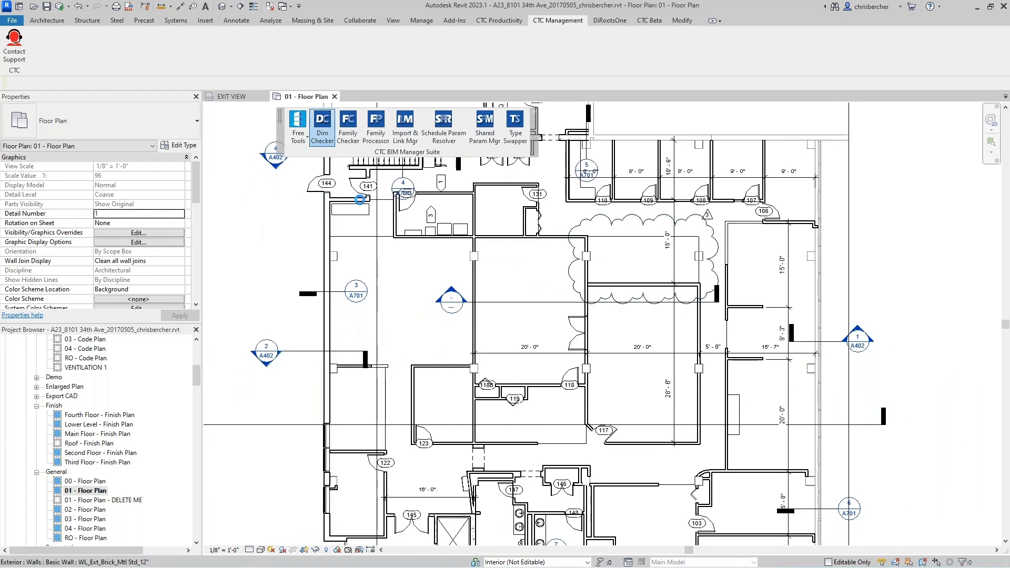
drag(519, 122, 505, 115)
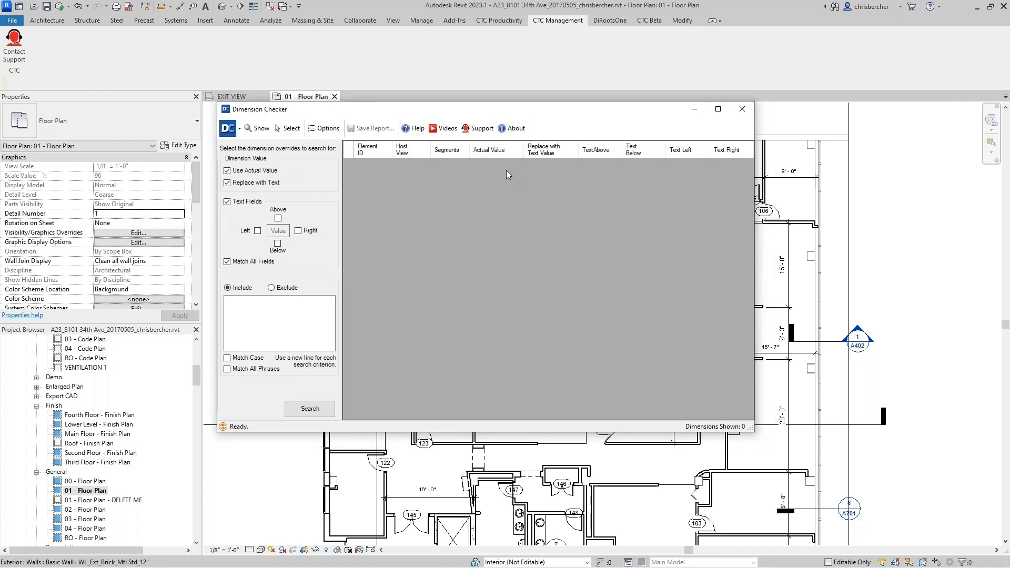
drag(600, 113, 586, 103)
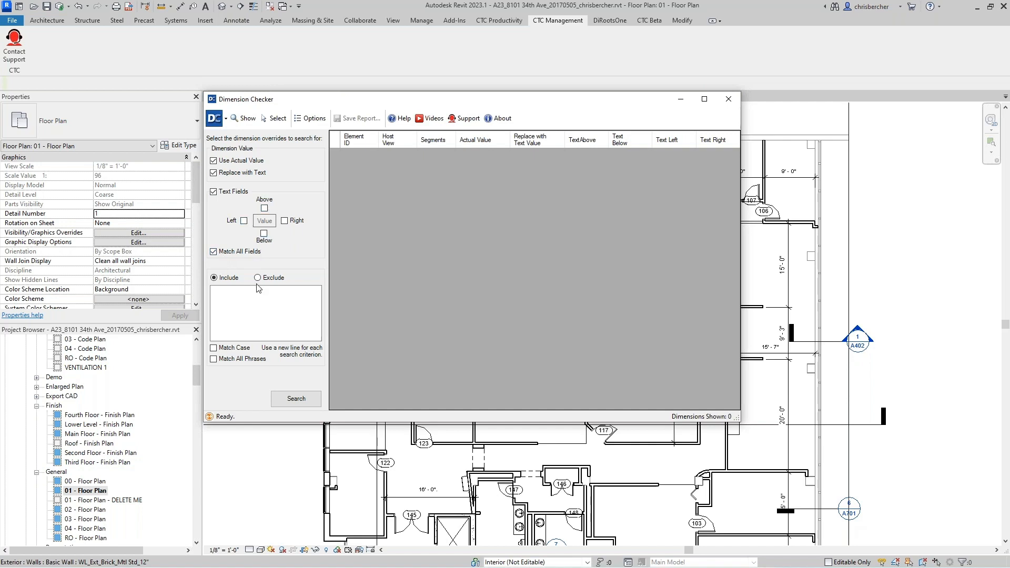
Search for dimensions using actual values or replacement text, leaving the include phrases empty
click(254, 311)
click(296, 398)
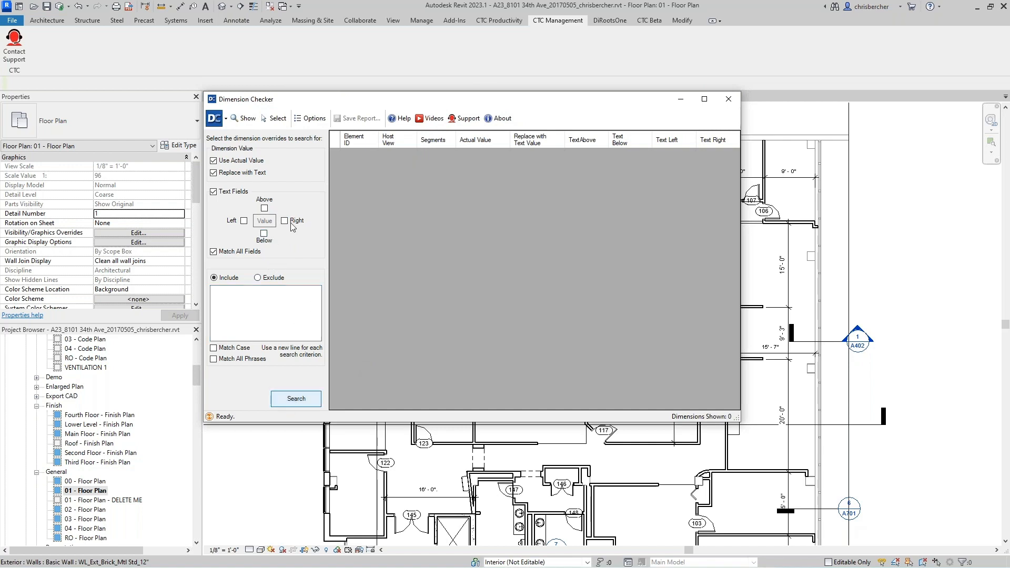
click(292, 397)
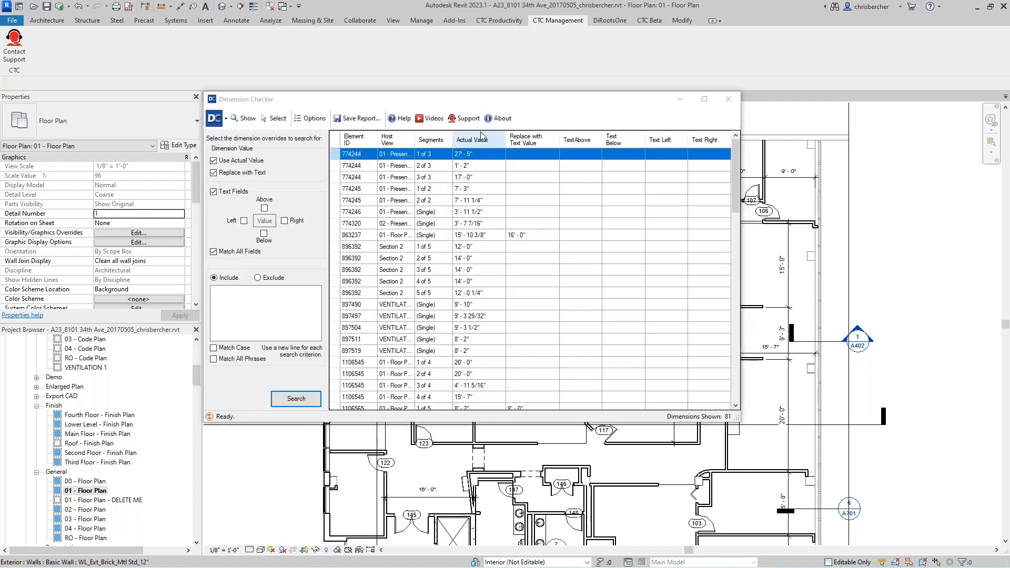
Widen and reposition the Dimension Checker window so all result columns are readable in full
drag(491, 104, 462, 76)
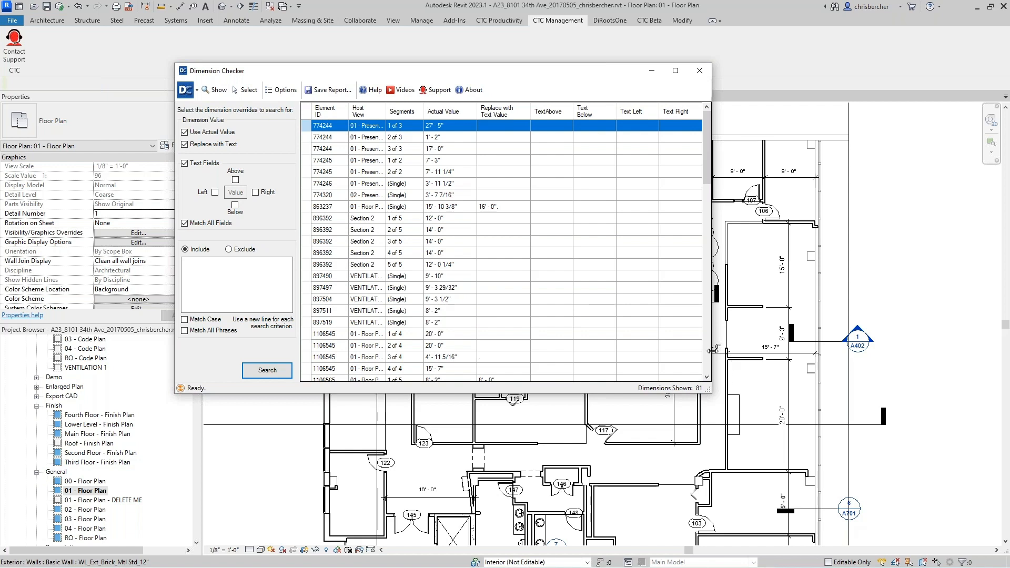
drag(763, 346, 859, 345)
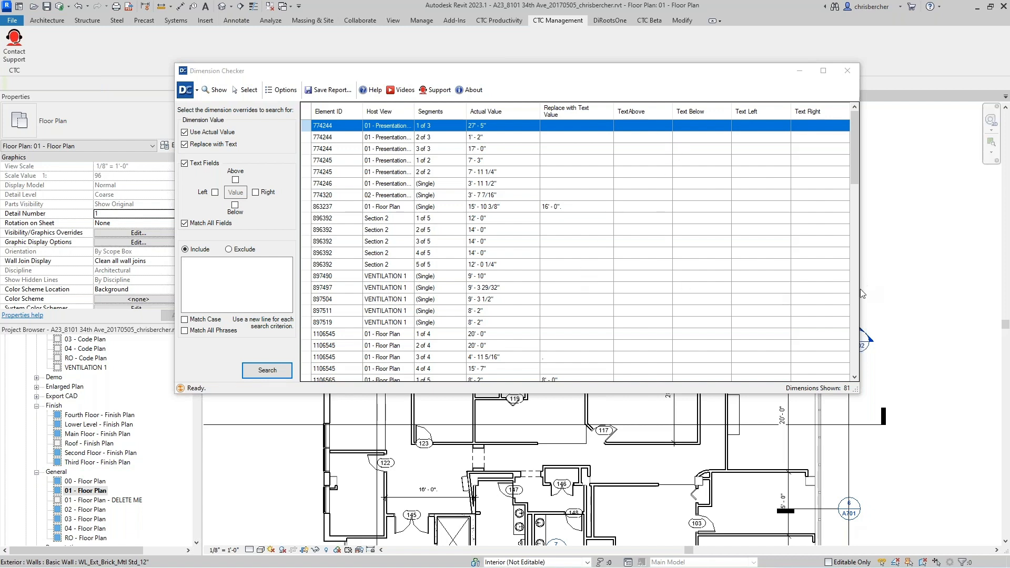
drag(860, 290, 951, 290)
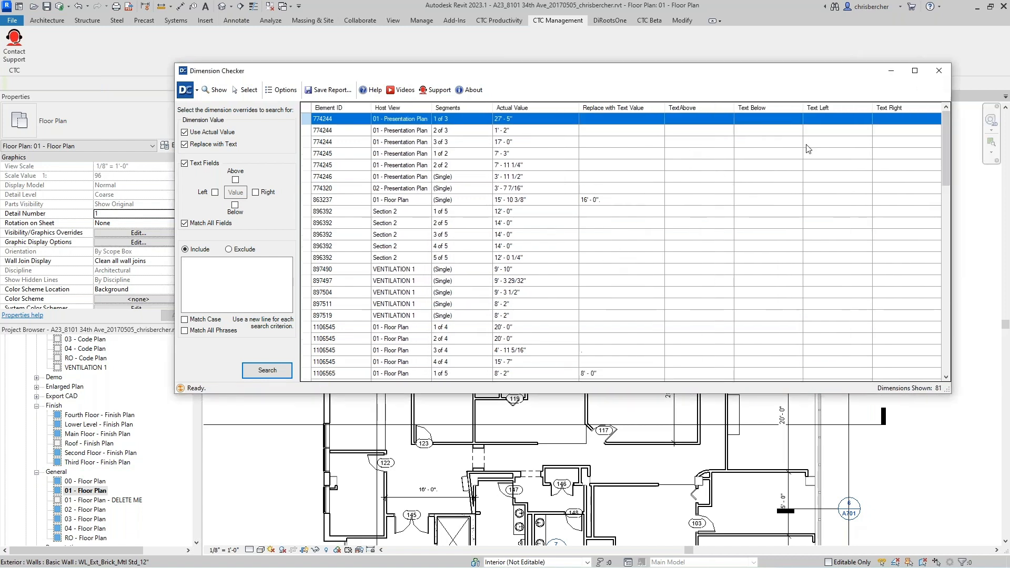
drag(783, 72, 758, 83)
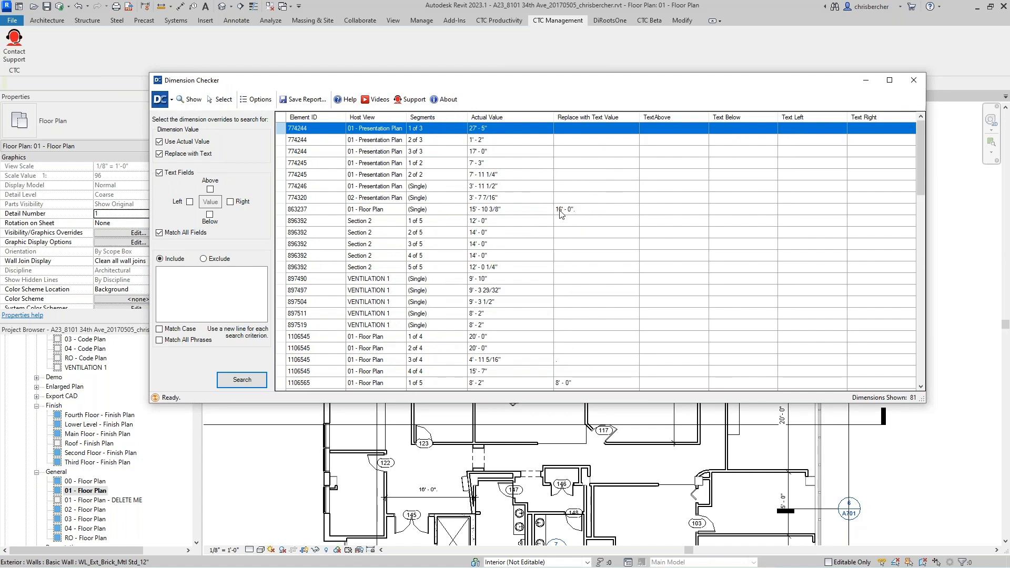
Compare the actual values with the replacement text in the 01 - Floor Plan result rows
click(591, 211)
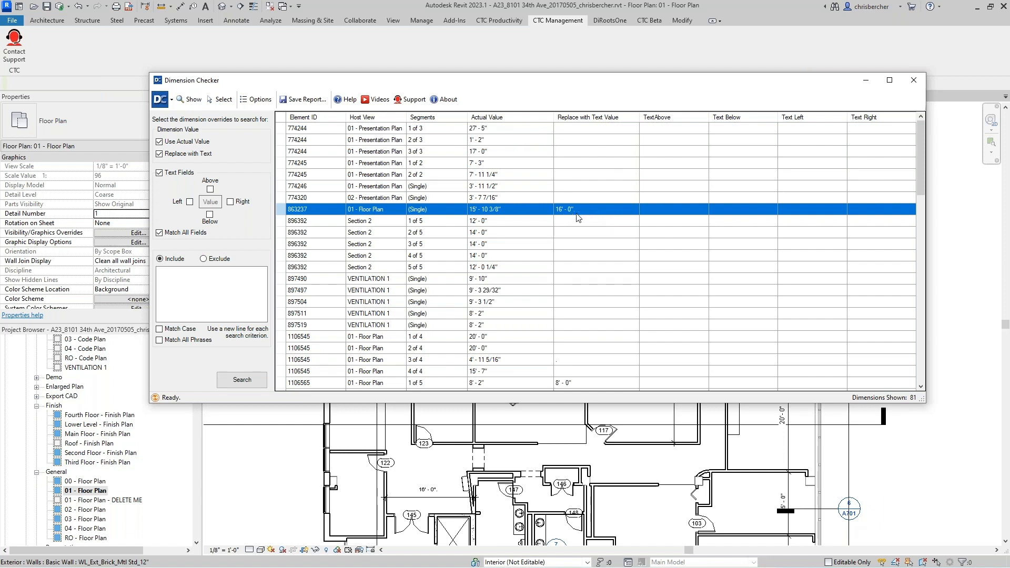
scroll(590, 292, down, 3)
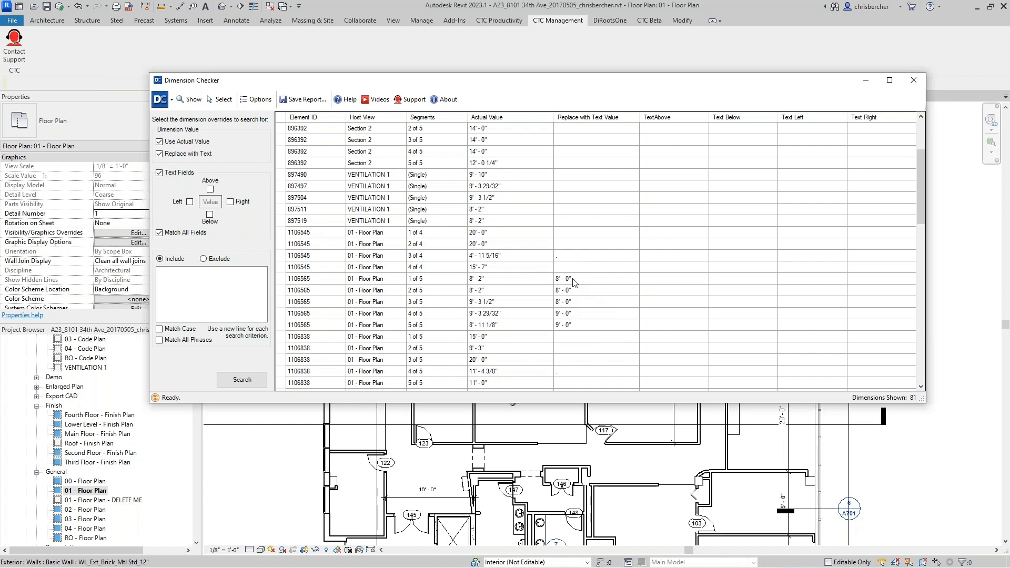
scroll(575, 284, down, 3)
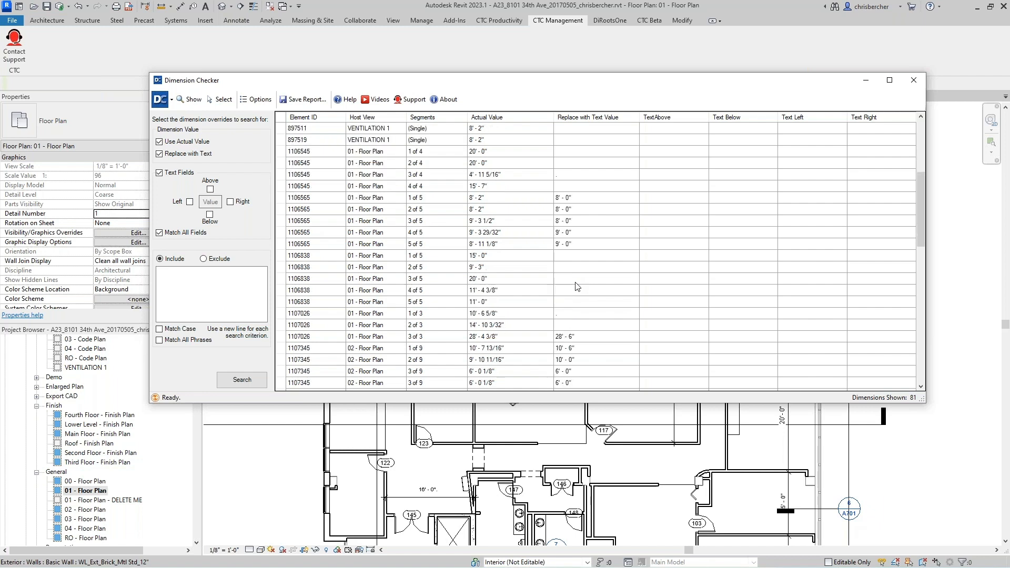
click(563, 272)
click(564, 291)
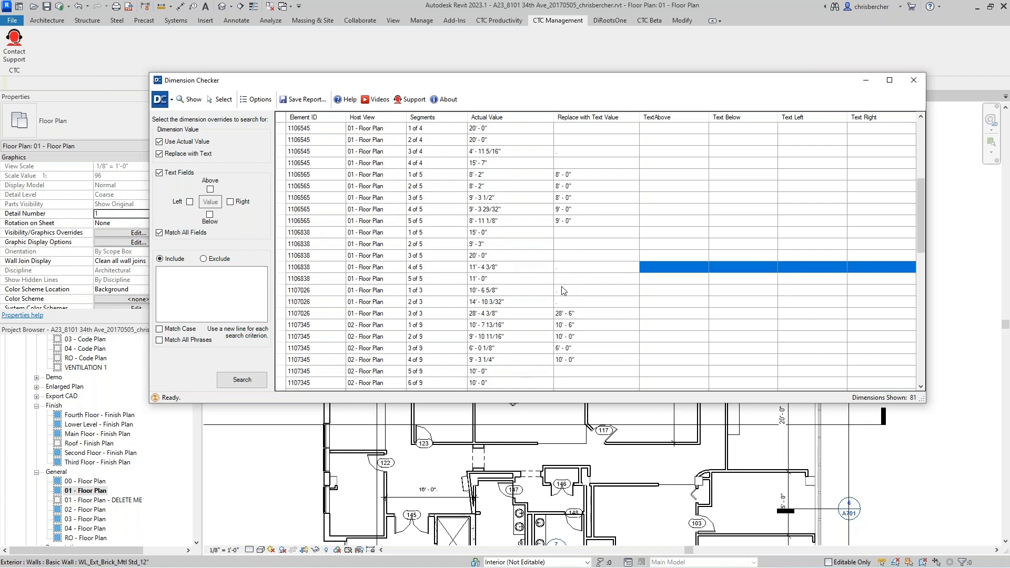
click(565, 305)
click(563, 292)
click(566, 280)
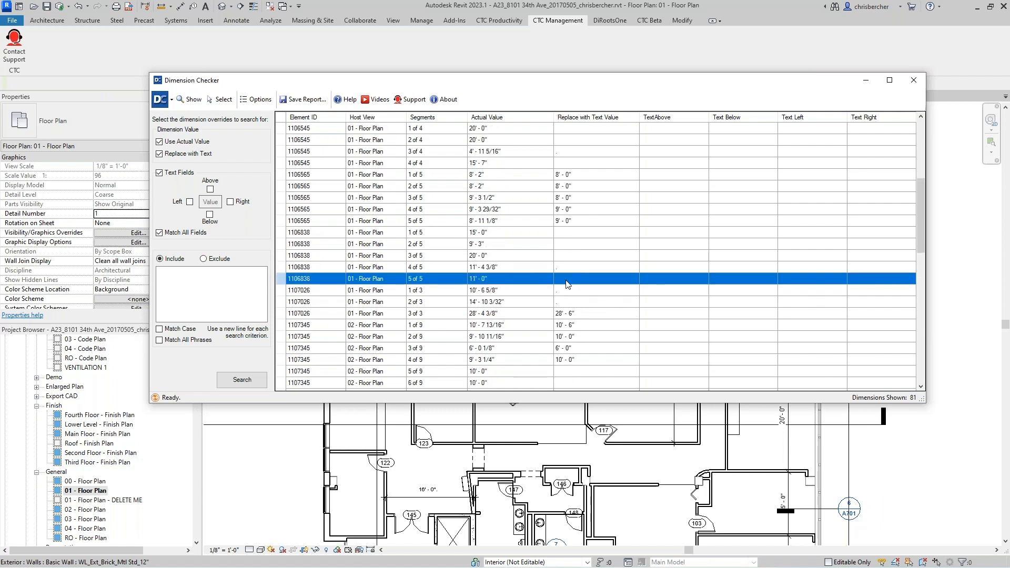
Review the remaining dimension results for replacement text and for text added below or beside the values
scroll(585, 332, down, 3)
scroll(588, 295, down, 8)
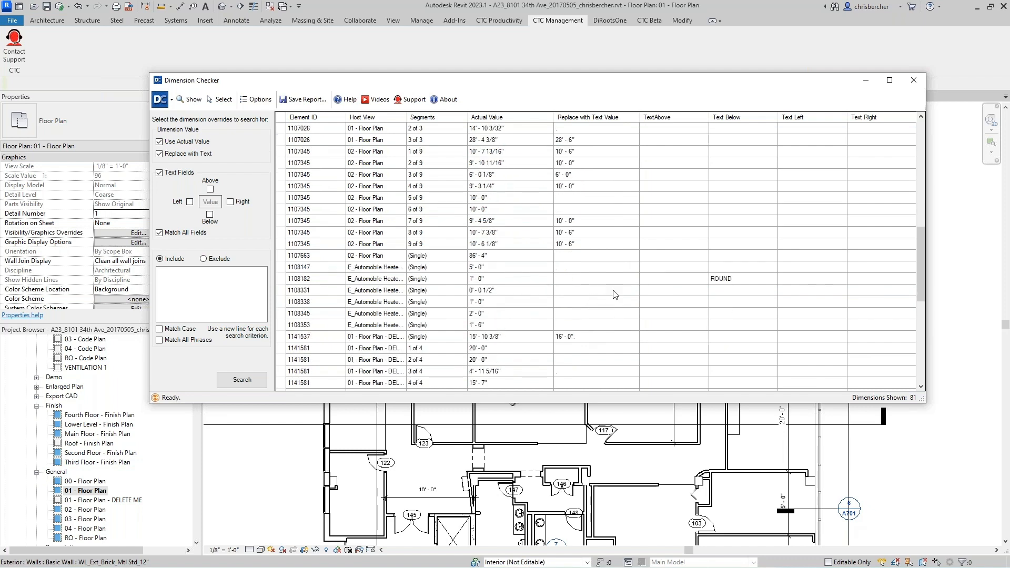
scroll(616, 295, down, 3)
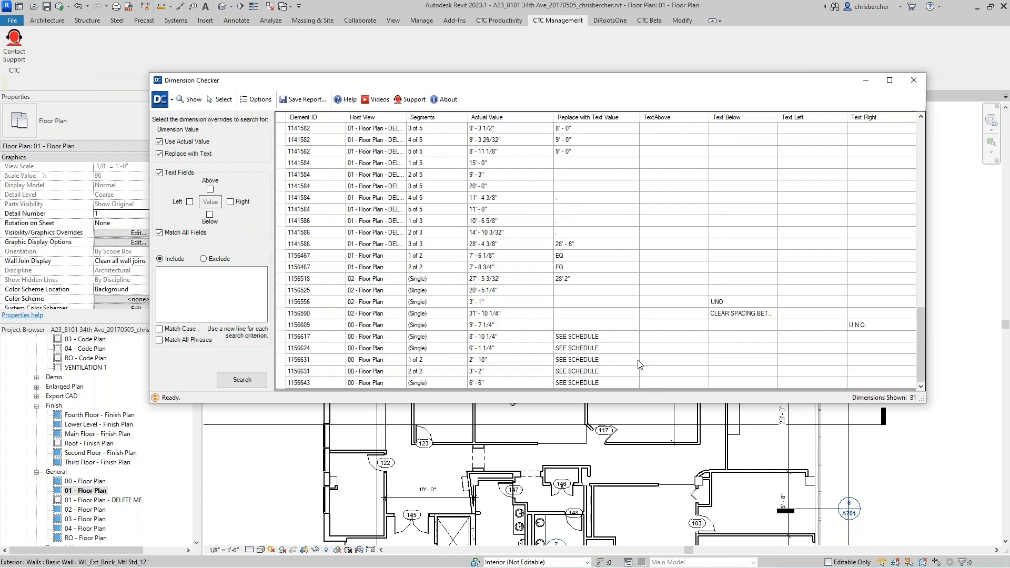
scroll(652, 321, up, 7)
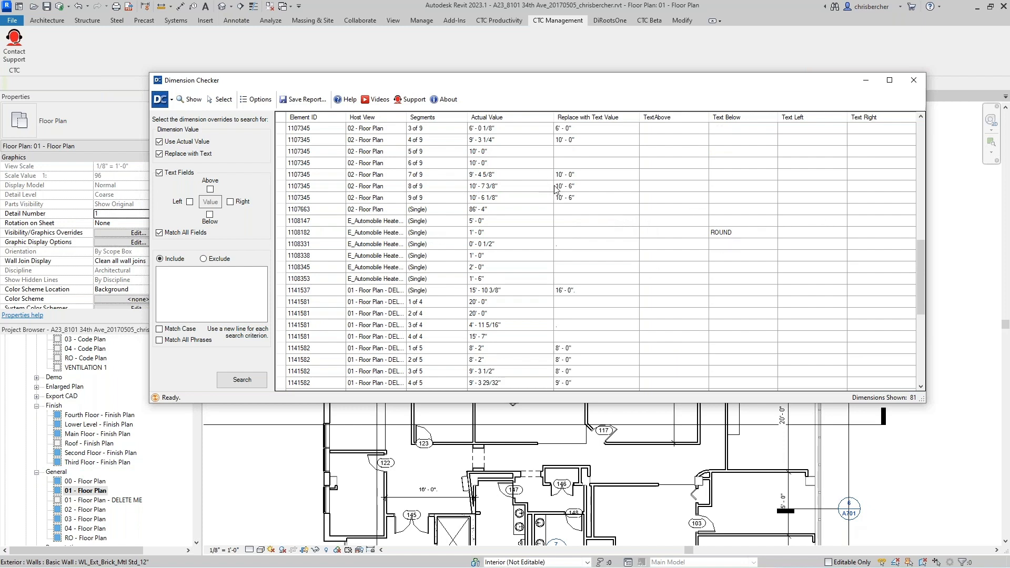
Show segment 8 of 9 of the 02 - Floor Plan dimension string in its host view and uncover the plan around it
click(601, 187)
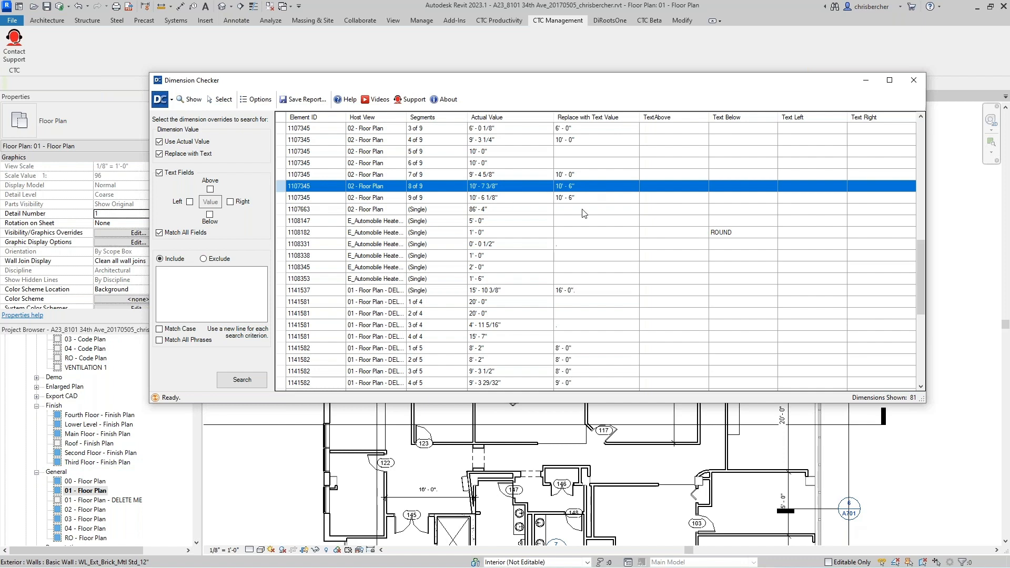
click(193, 103)
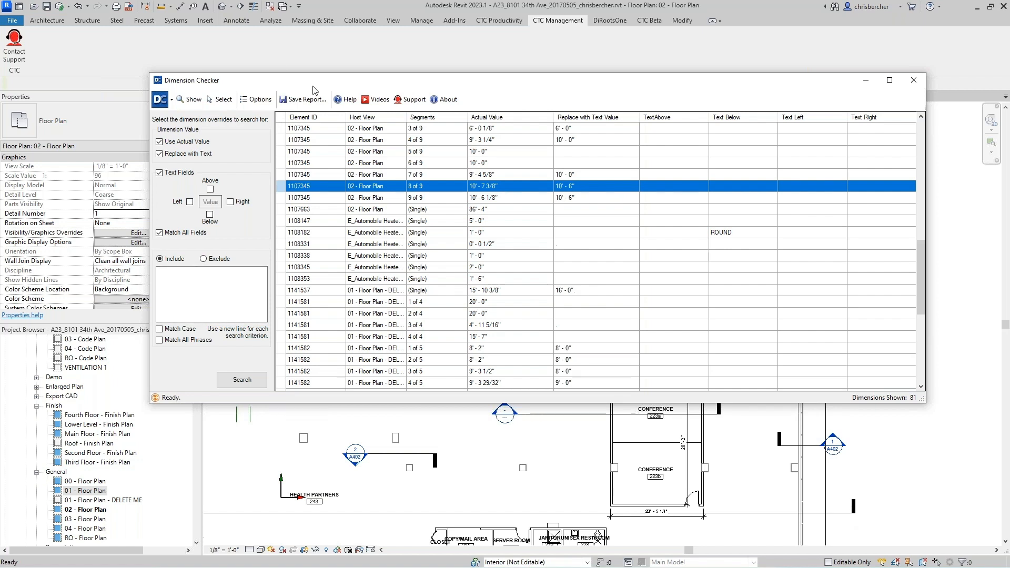
drag(392, 84, 395, 167)
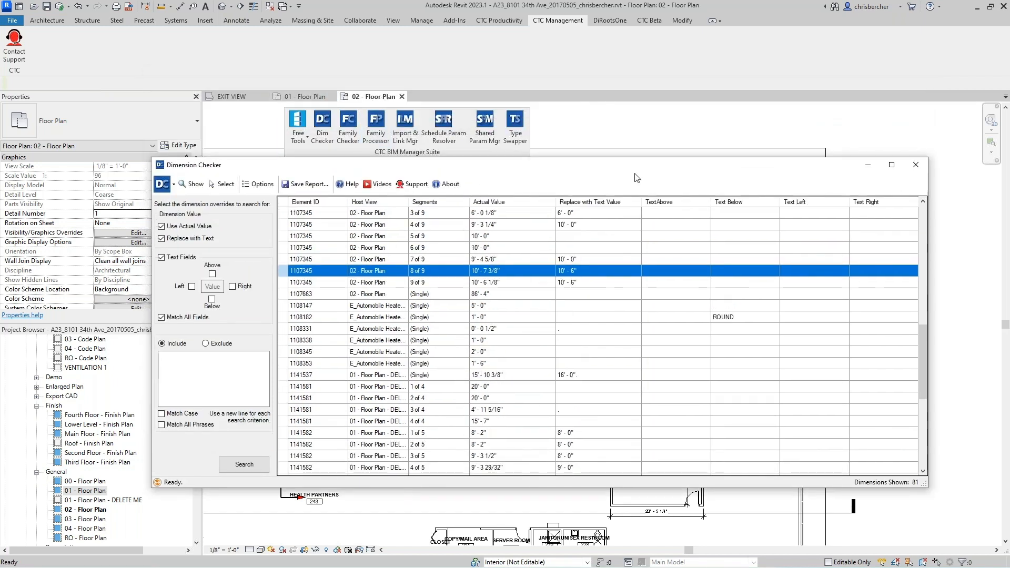
drag(749, 170, 671, 43)
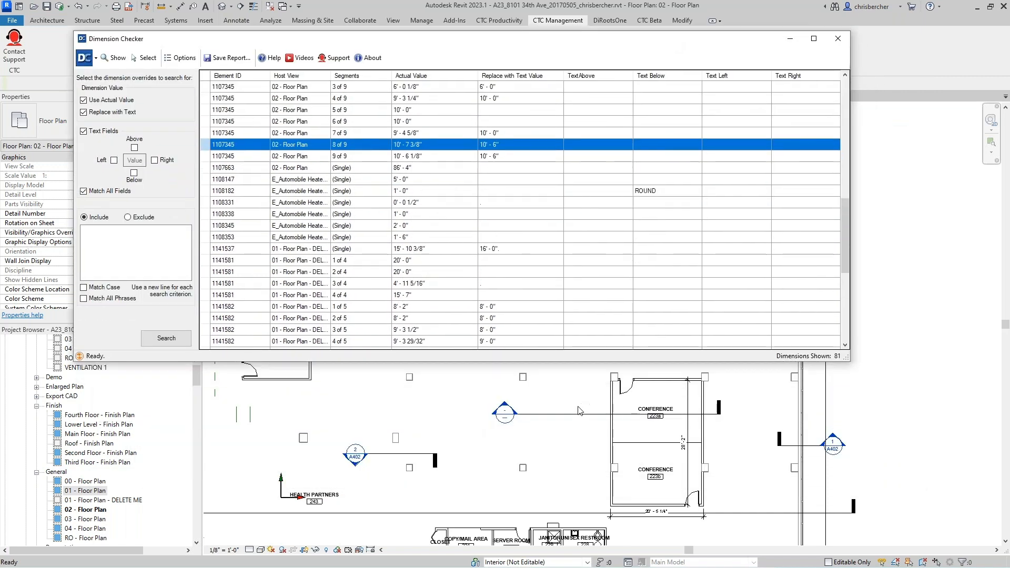
click(551, 483)
middle_drag(543, 443, 679, 535)
middle_drag(572, 522, 547, 373)
middle_drag(614, 485, 582, 404)
mouse_move(666, 472)
middle_down()
mouse_move(658, 410)
mouse_move(675, 408)
middle_up()
scroll(675, 409, up, 1)
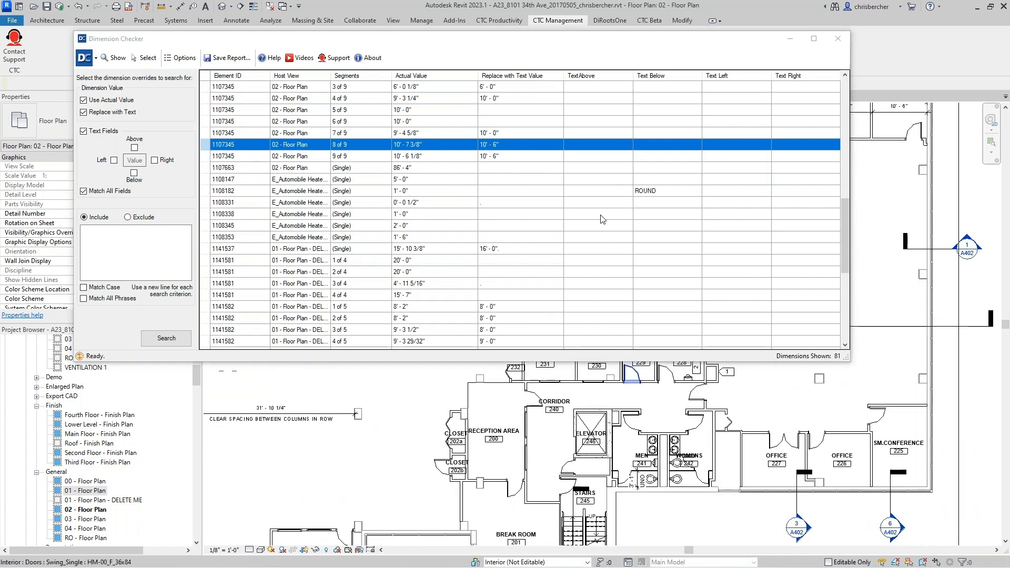
Move the Dimension Checker clear of the upper office row and select the listed 9-segment dimension string in the model
drag(647, 45, 154, 71)
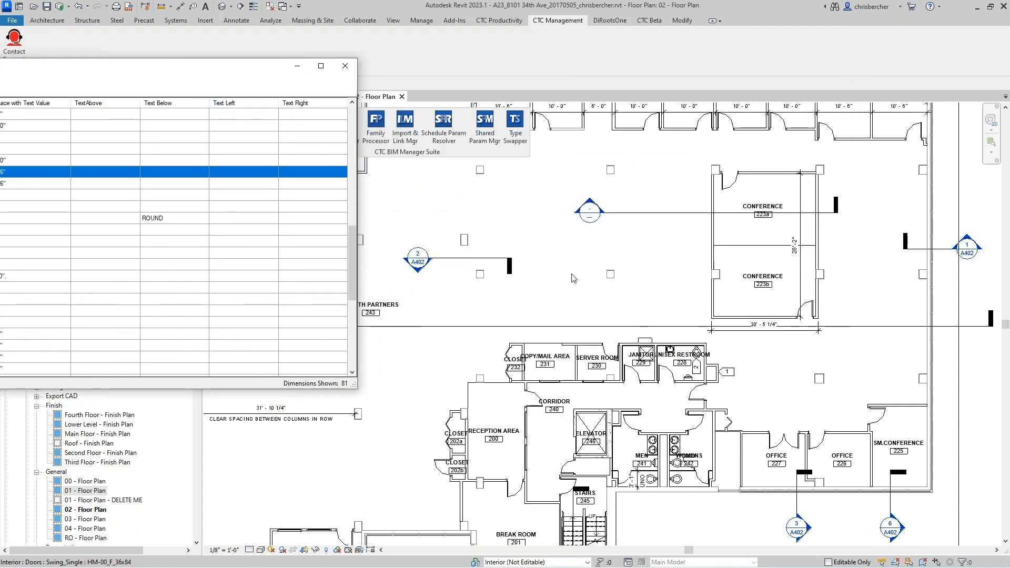
middle_drag(486, 291, 609, 304)
drag(129, 68, 322, 62)
drag(93, 59, 261, 67)
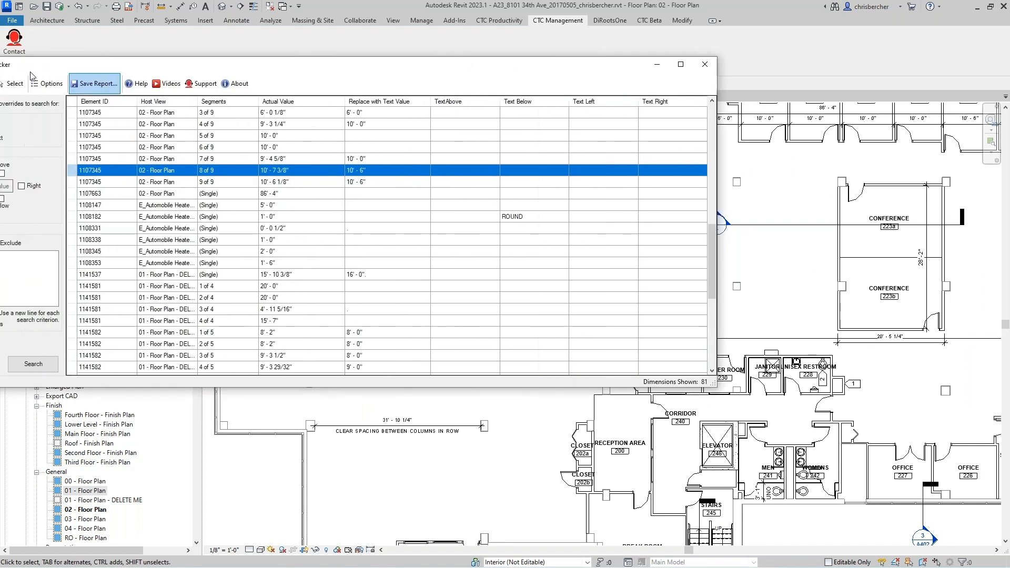
click(16, 87)
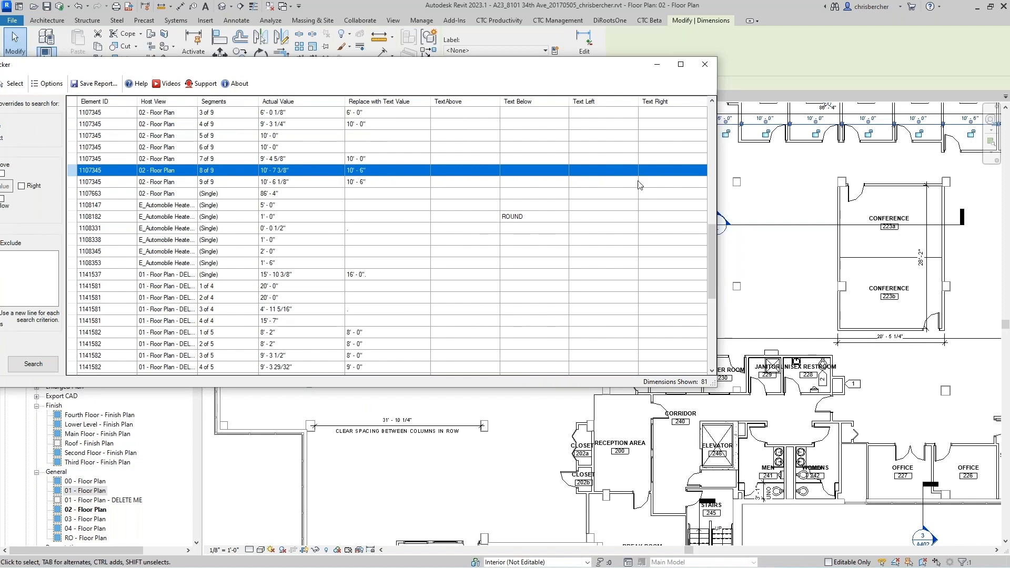
Inspect the dimension text settings of the segment below Office 220, closing them without changes
middle_drag(867, 174, 802, 213)
middle_drag(938, 185, 906, 192)
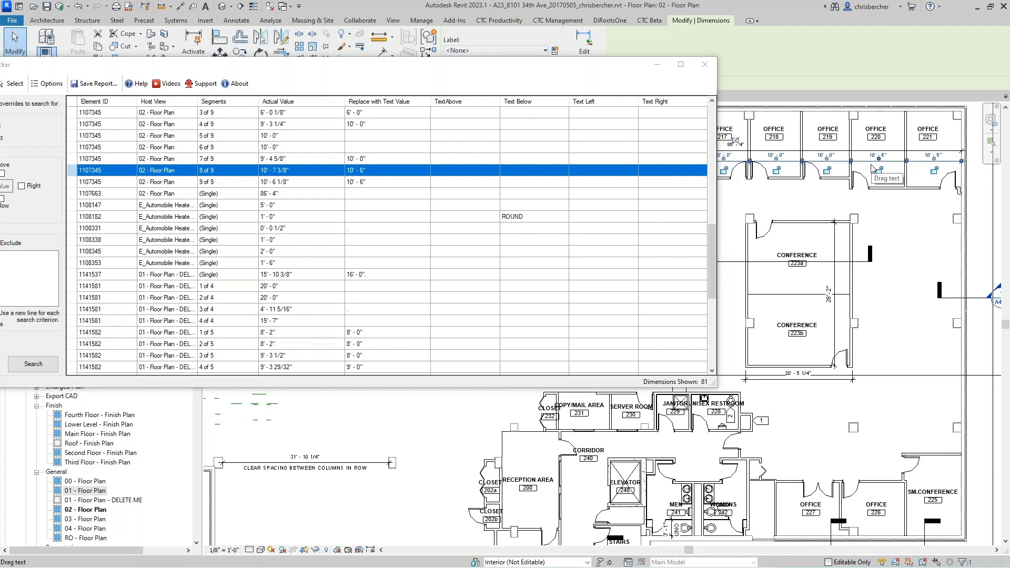
scroll(869, 170, up, 1)
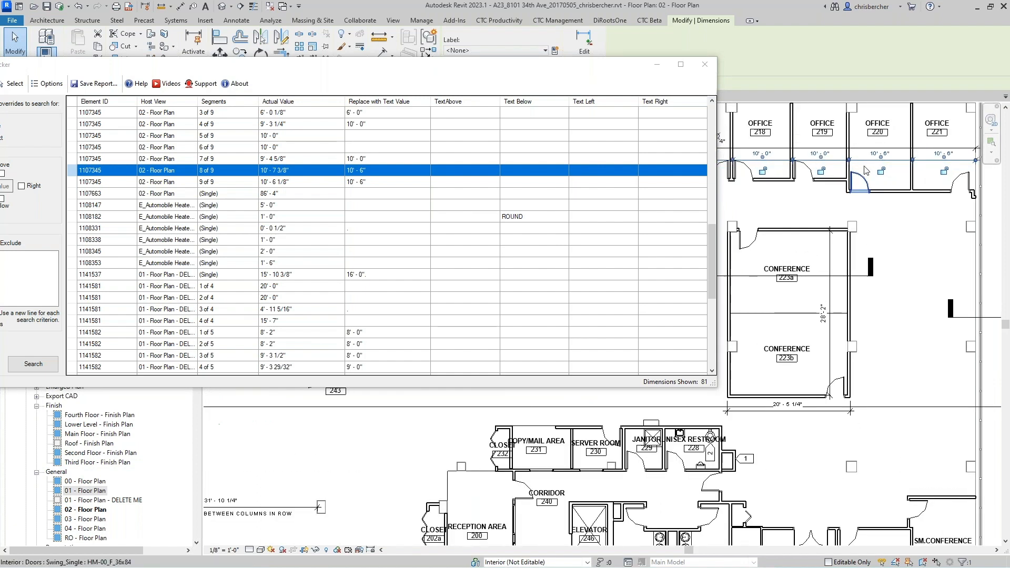
key(Escape)
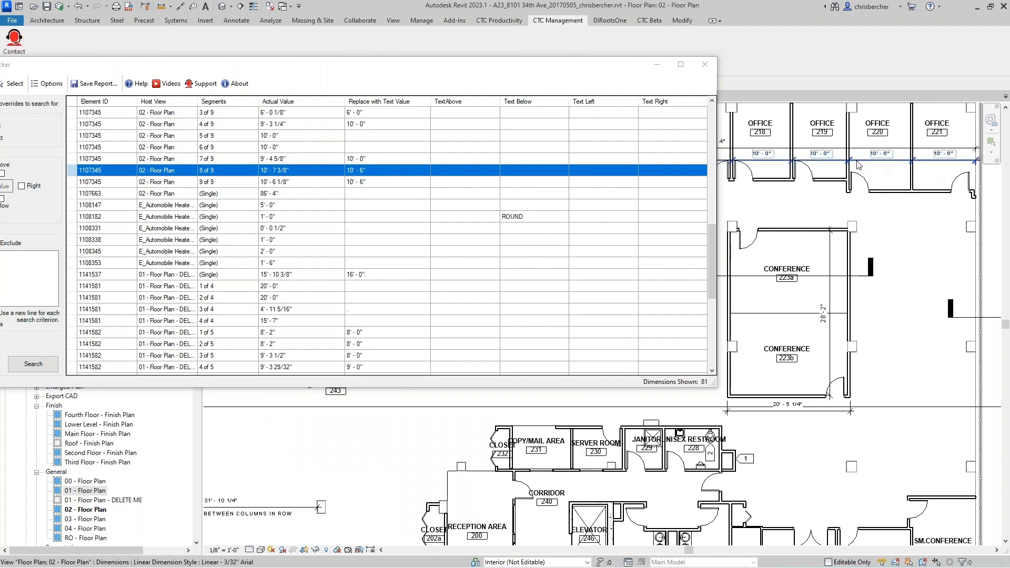
click(858, 165)
click(878, 155)
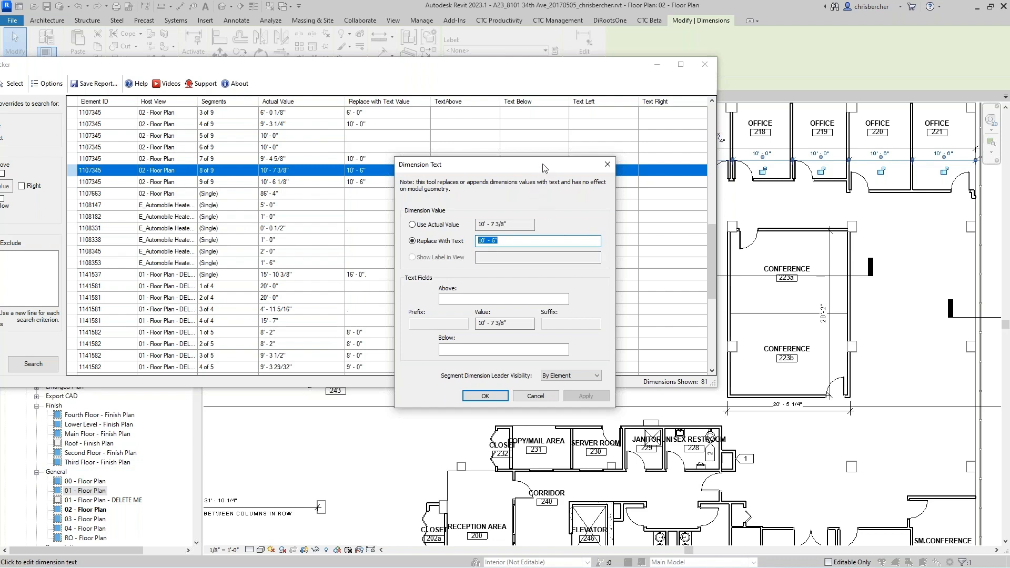
drag(545, 167, 571, 156)
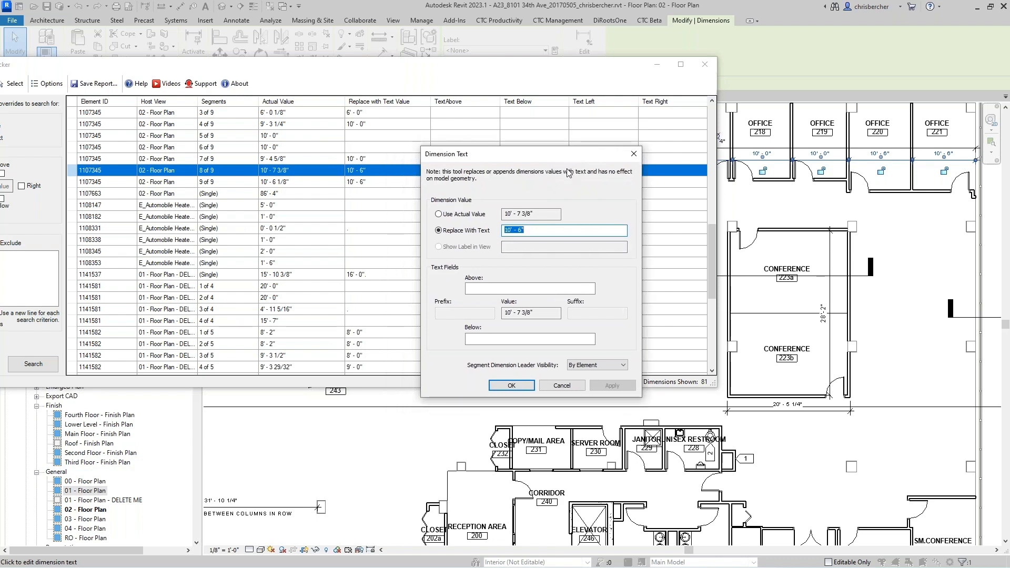
drag(537, 154, 551, 152)
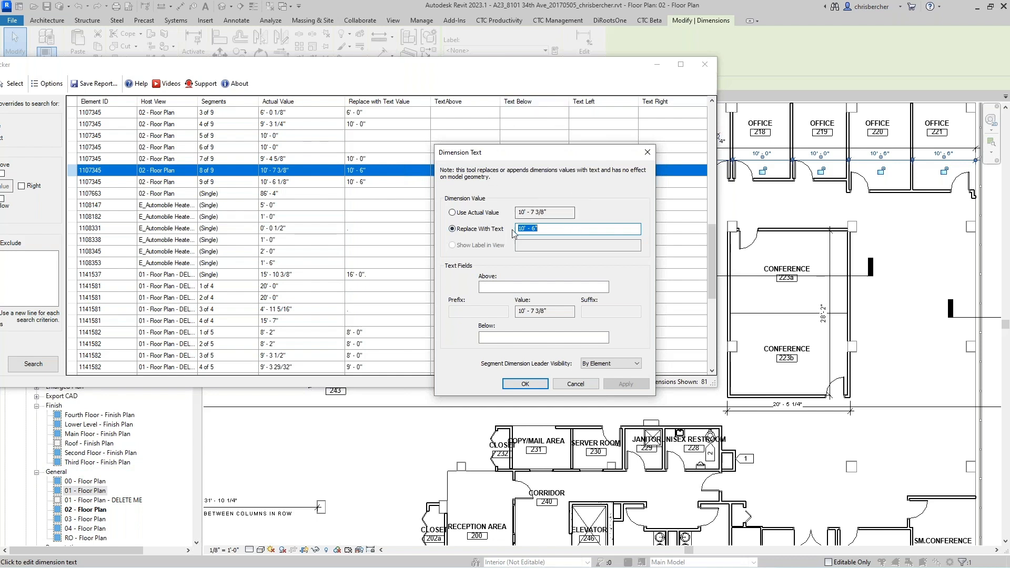
click(576, 383)
Compare the actual and replacement values of the 02 - Floor Plan segments, starting with segment 7 of 9, and check the neighbouring result rows
drag(477, 66, 593, 55)
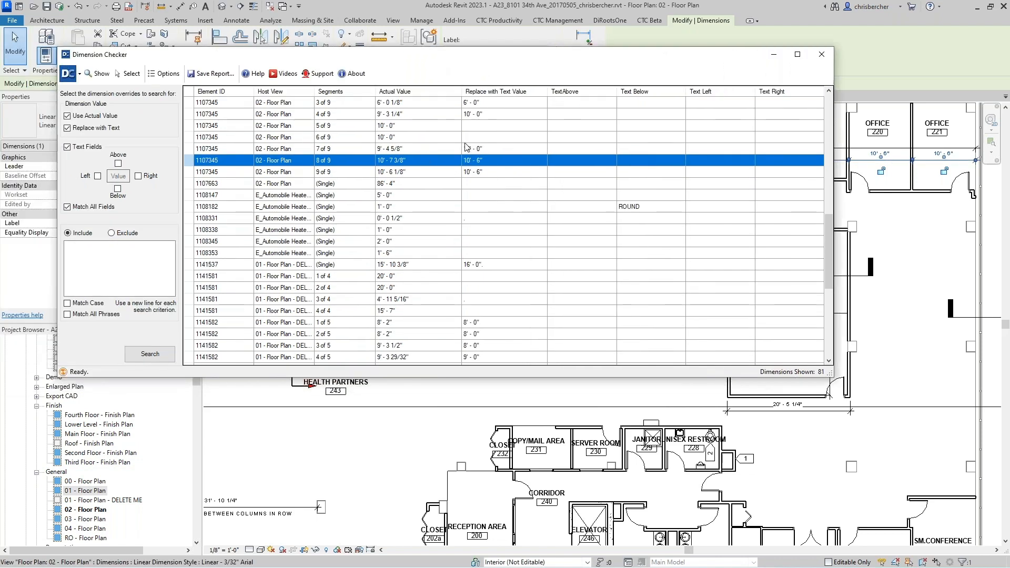
click(398, 152)
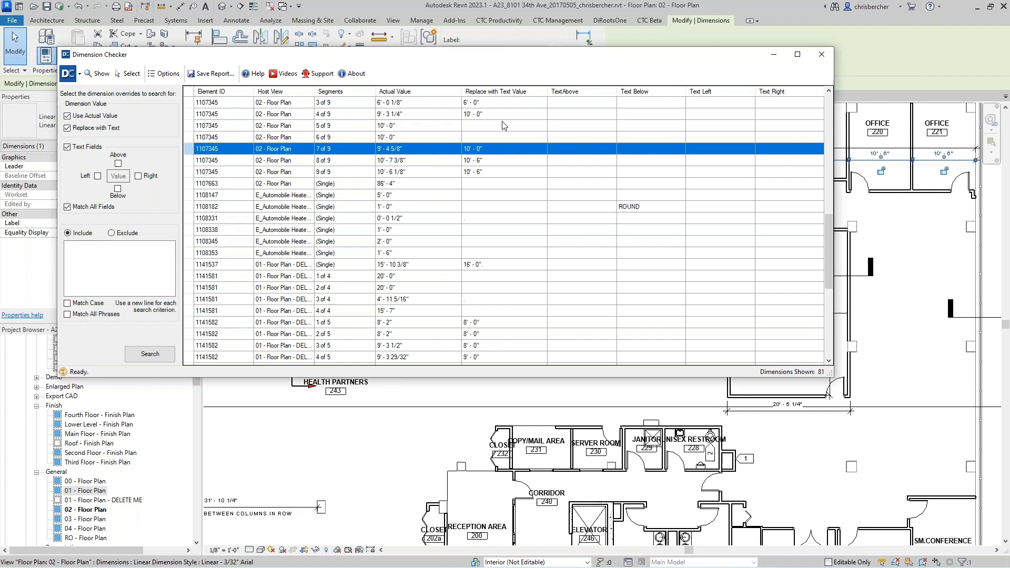
drag(532, 60, 365, 60)
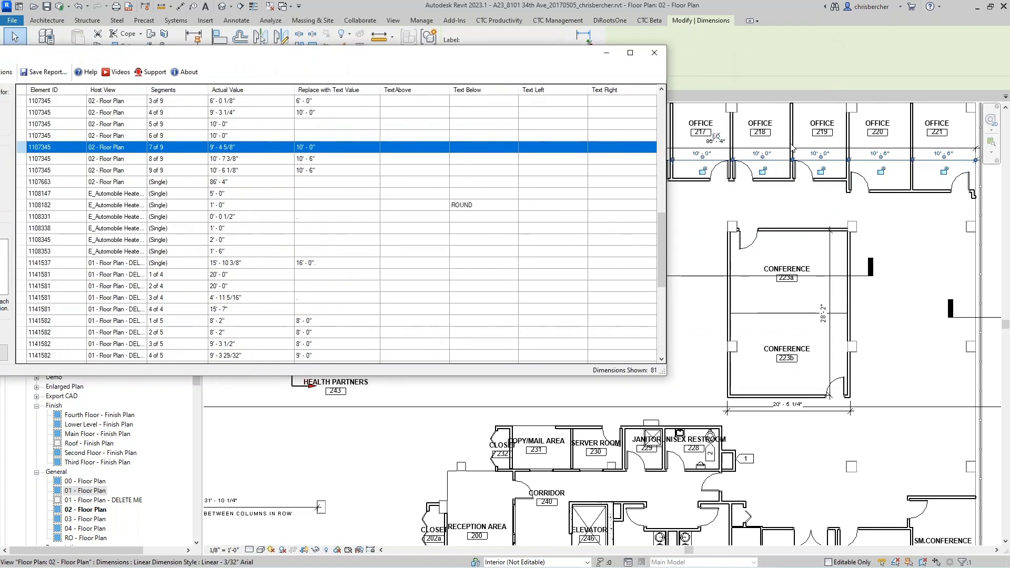
drag(529, 58, 598, 62)
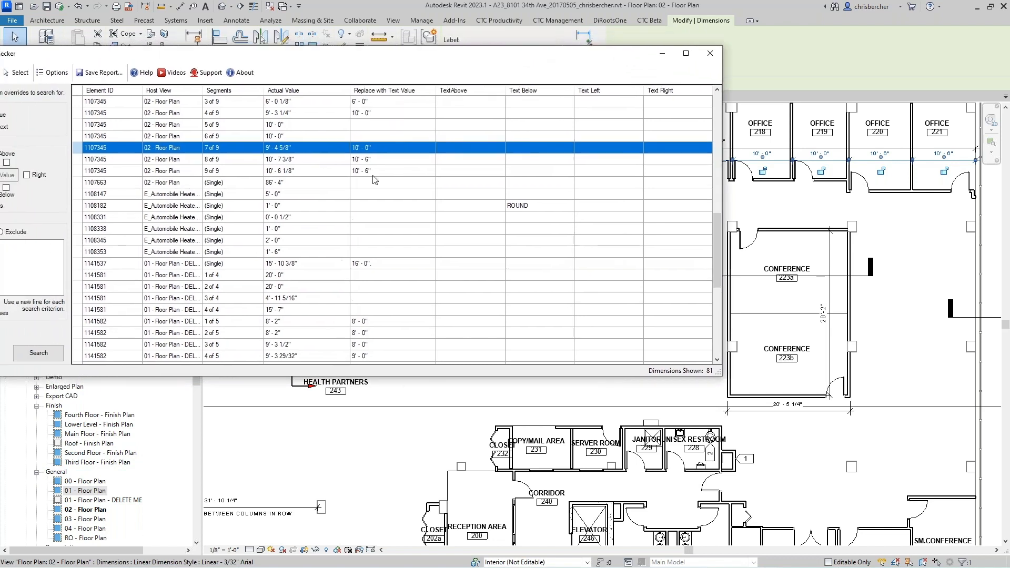
scroll(345, 138, up, 2)
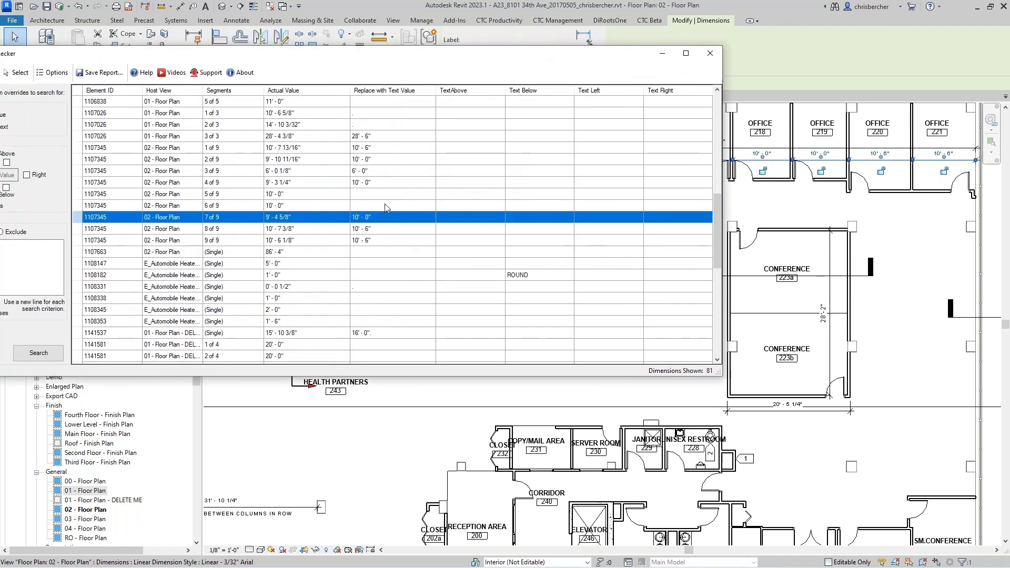
scroll(464, 230, up, 1)
scroll(463, 231, down, 5)
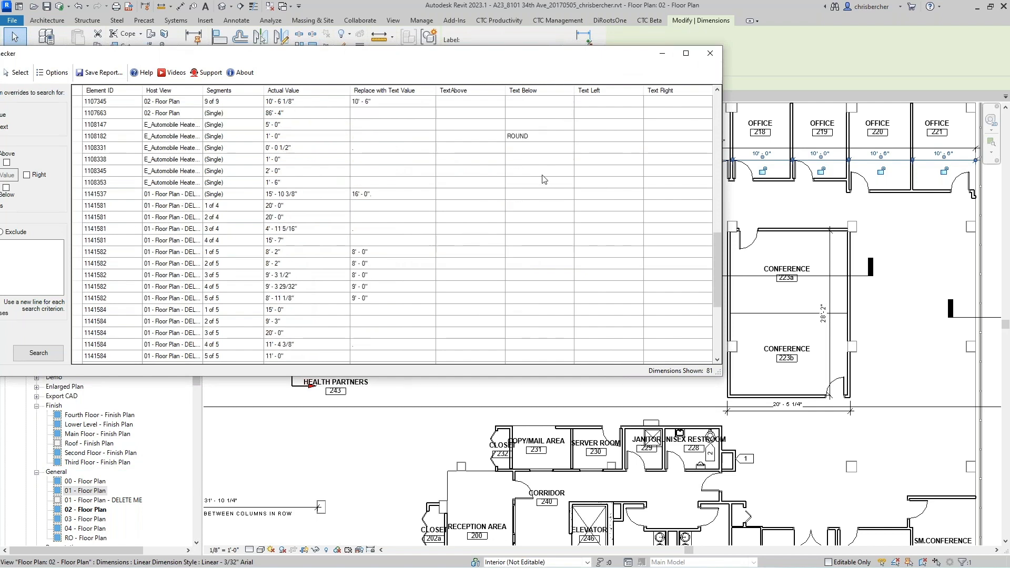
drag(414, 54, 714, 41)
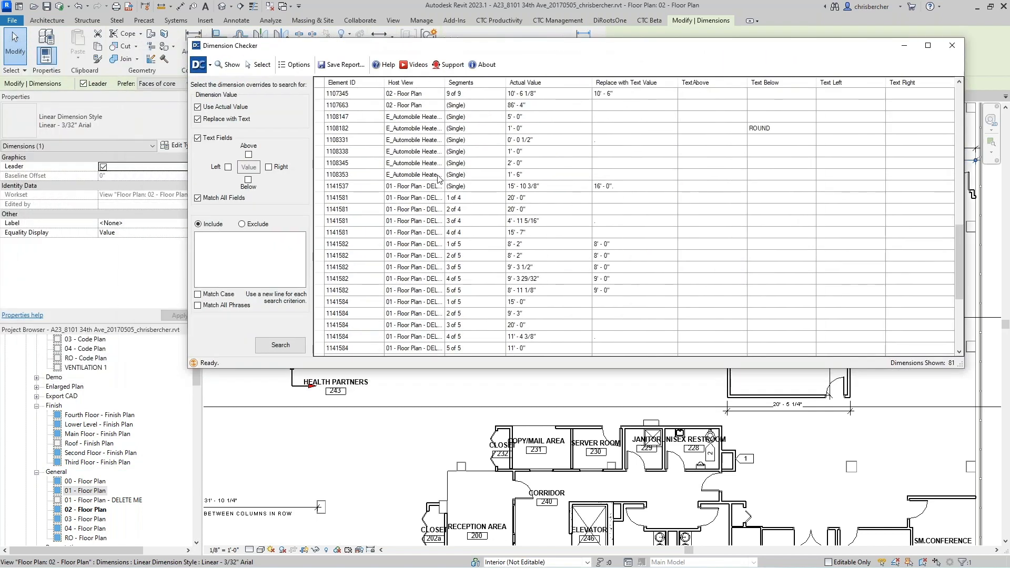
scroll(599, 131, up, 3)
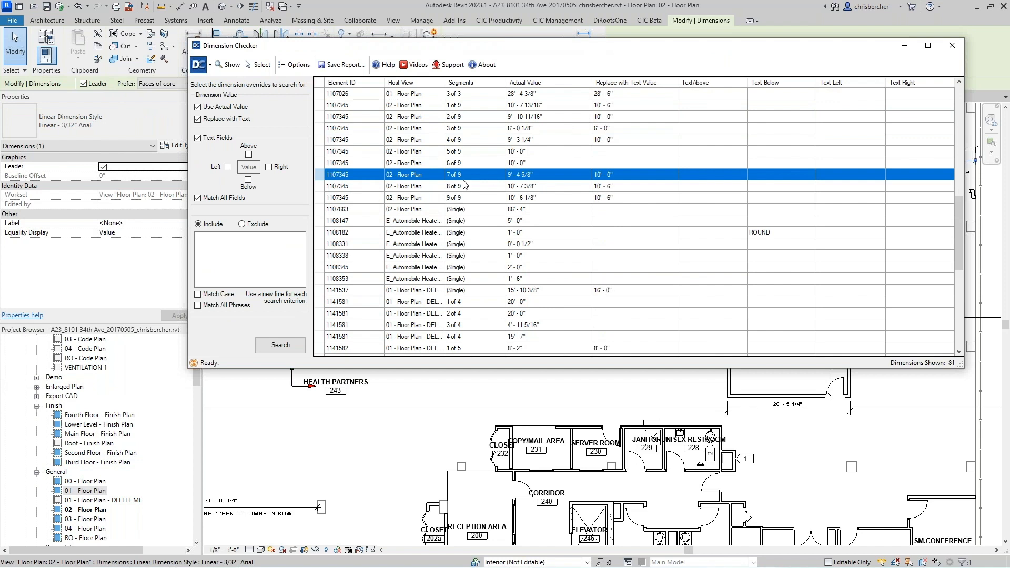
Set segment 9 of 9, the dimension below Office 221, to use its actual value instead of replacement text
click(418, 196)
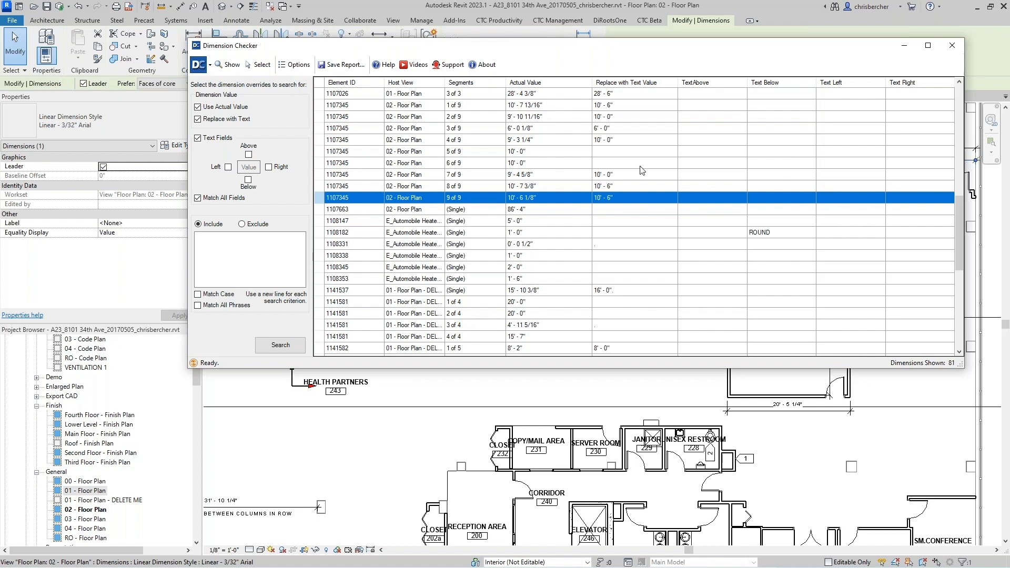
drag(768, 48, 615, 101)
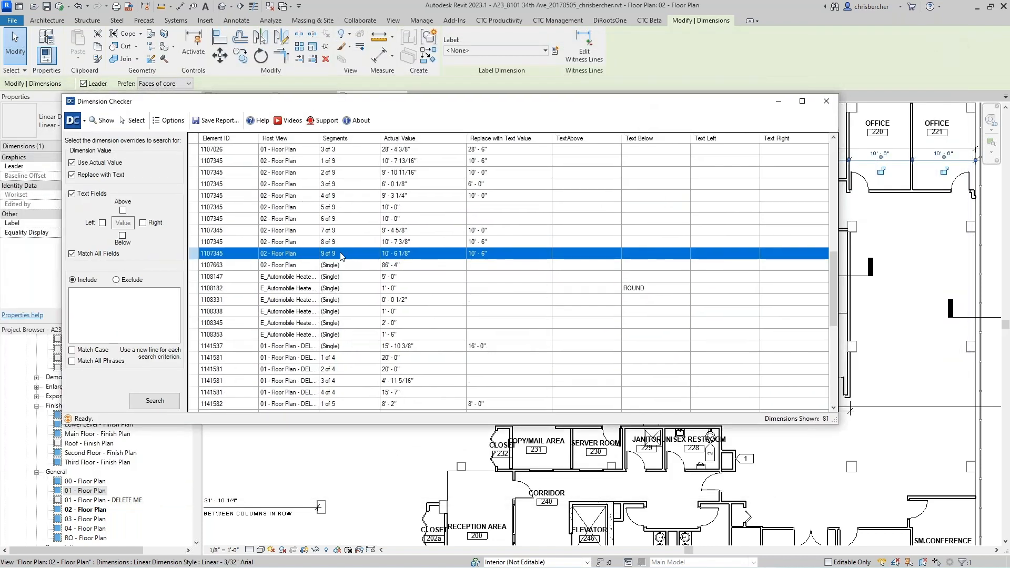
scroll(895, 190, up, 3)
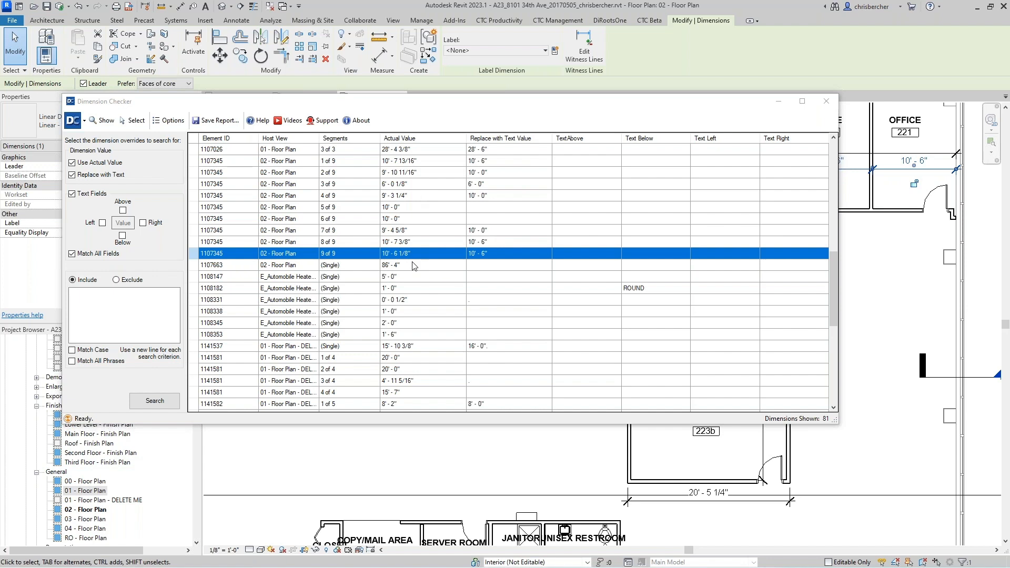
drag(678, 108, 560, 81)
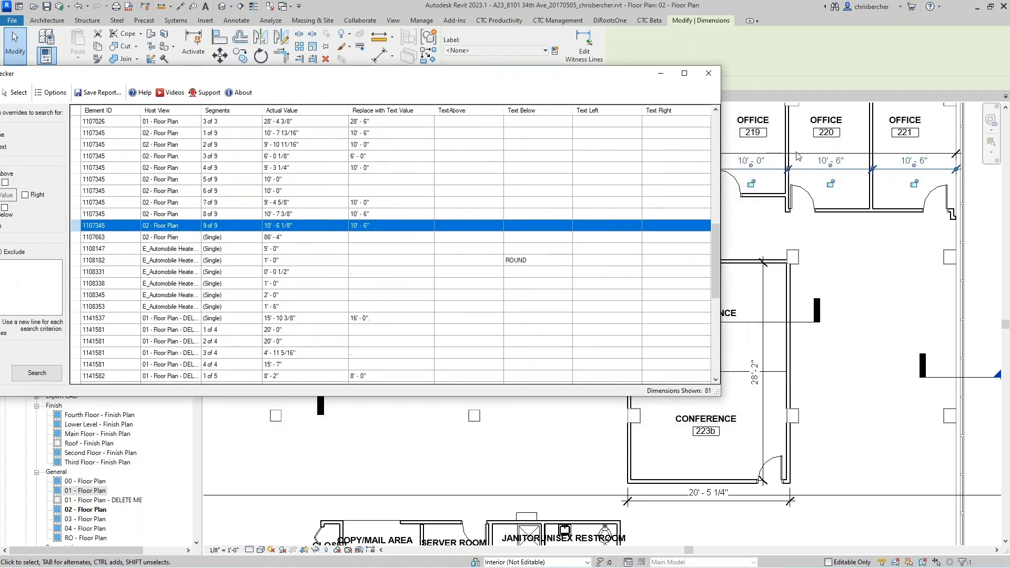
click(893, 168)
drag(467, 74, 389, 45)
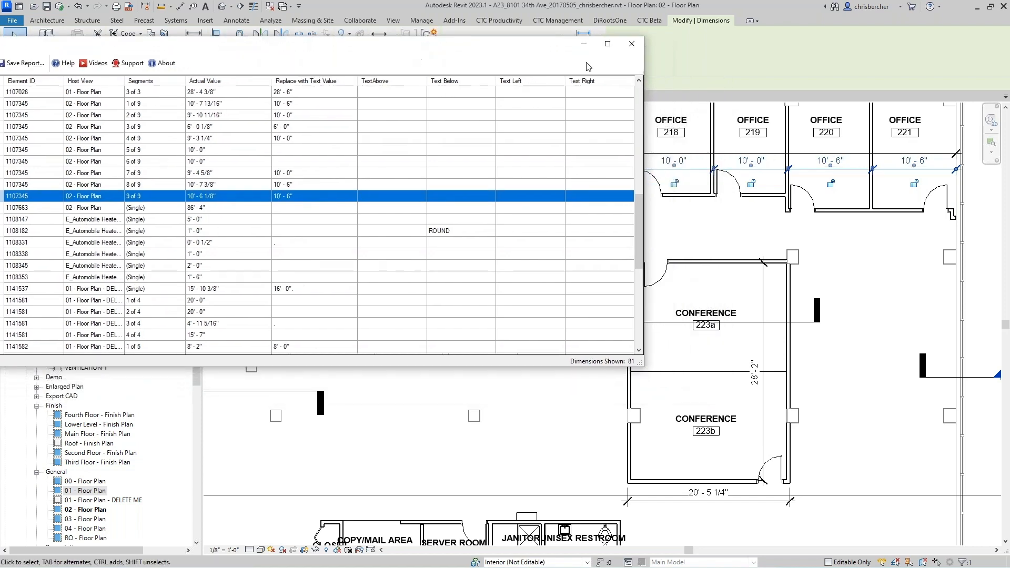
click(905, 167)
click(513, 214)
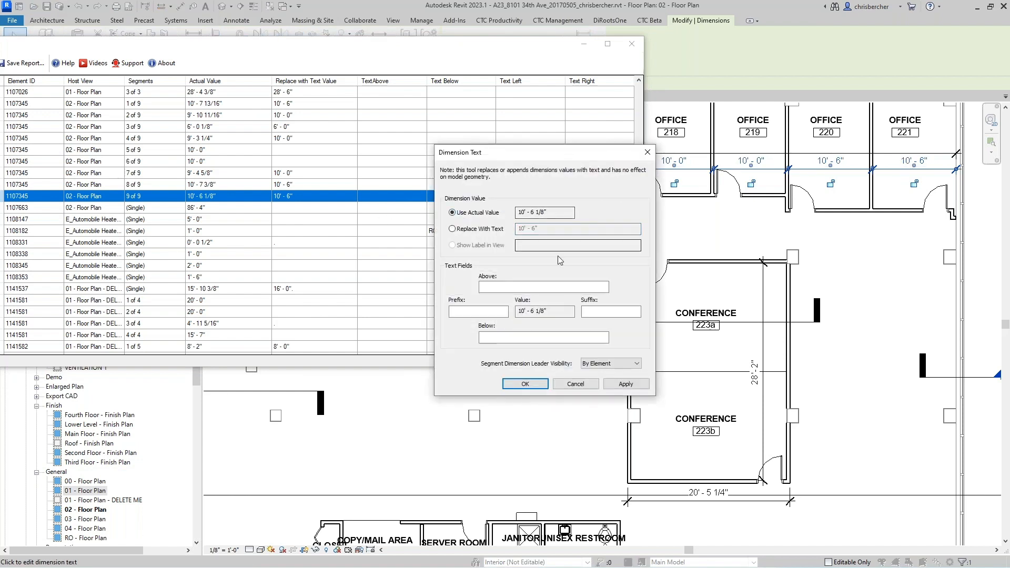
click(511, 388)
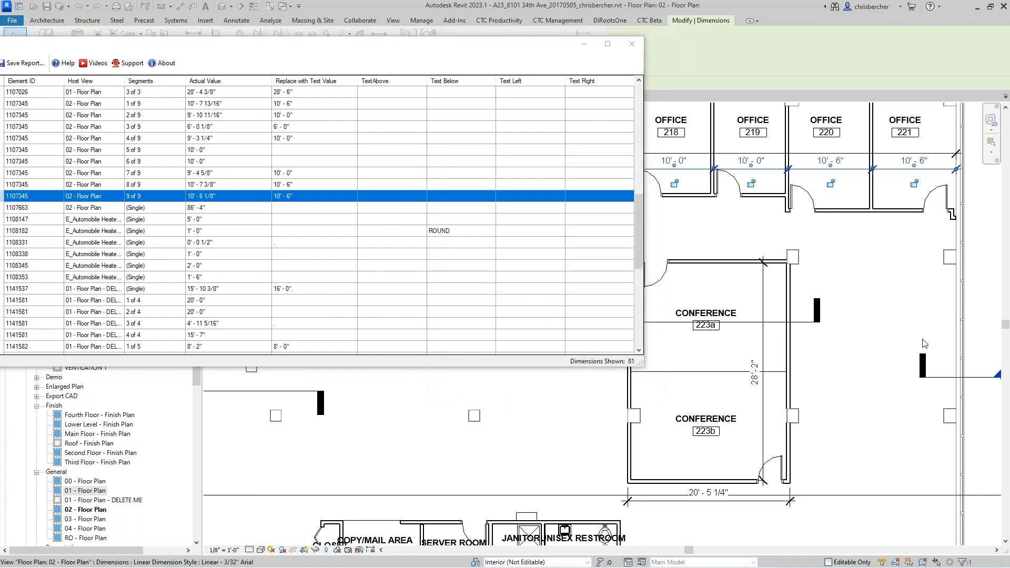
Set segment 8 of 9, the dimension below Office 220, to use its actual value
click(254, 185)
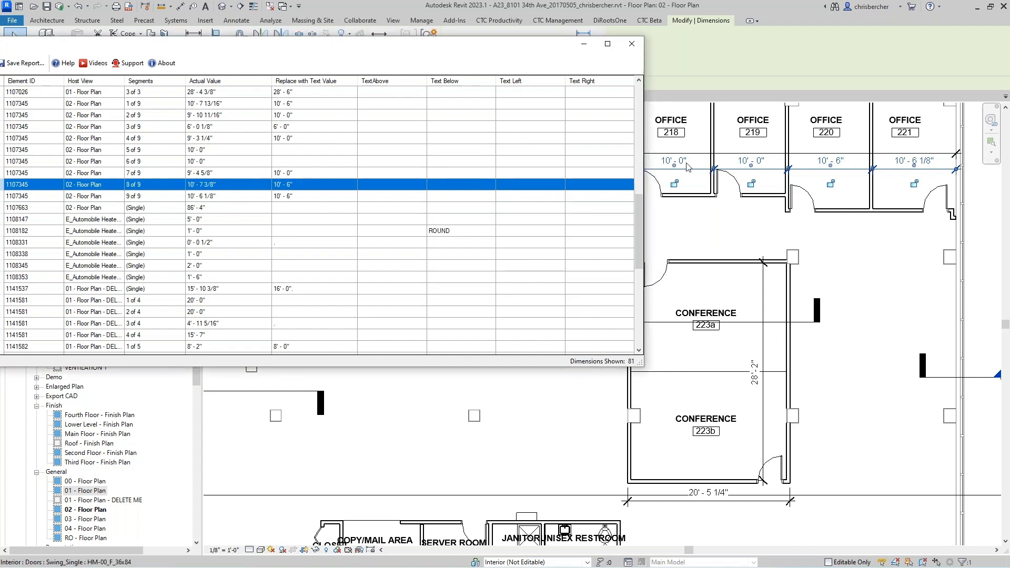
click(823, 162)
click(452, 213)
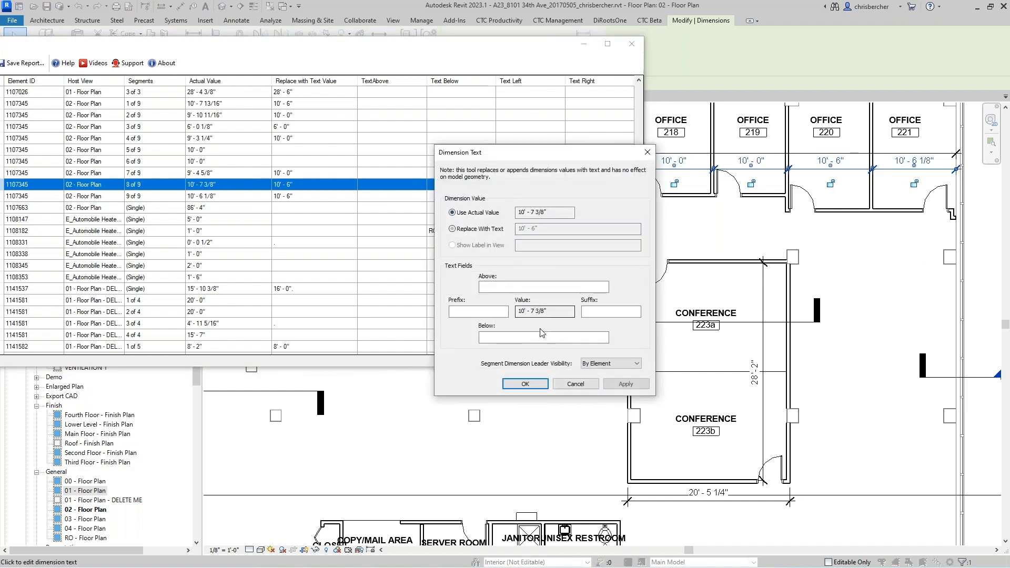
click(525, 384)
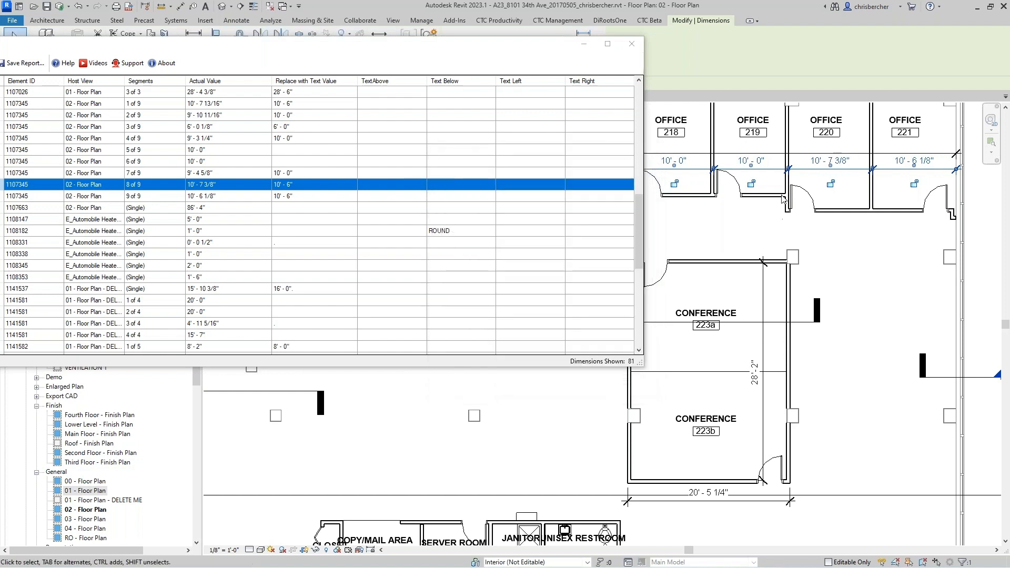
Set the dimension segment below Office 219 to use its actual value
click(762, 160)
click(452, 212)
click(525, 383)
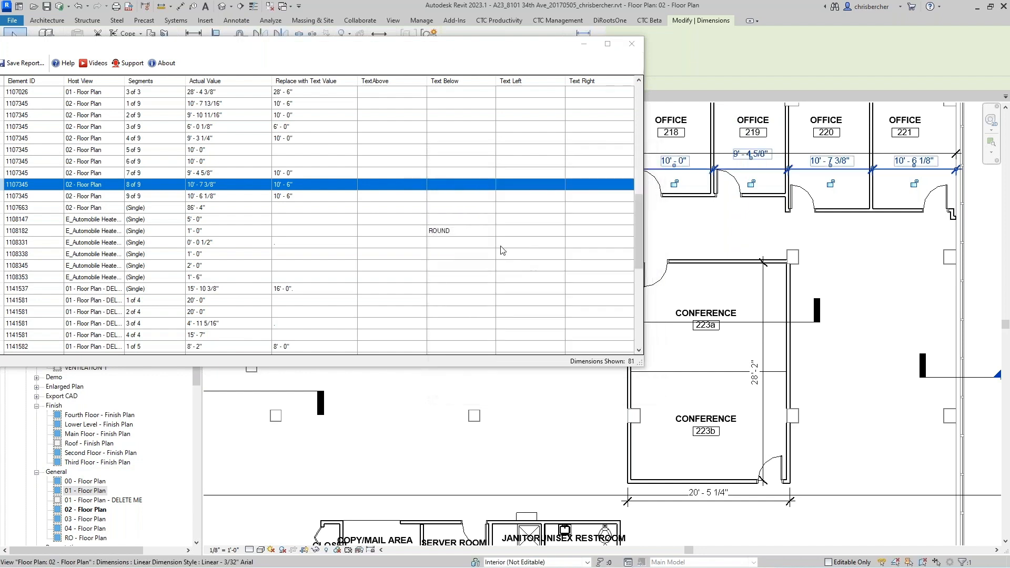
Bring the full Dimension Checker window back into view and return to the first rows of the dimension results
drag(431, 48, 695, 40)
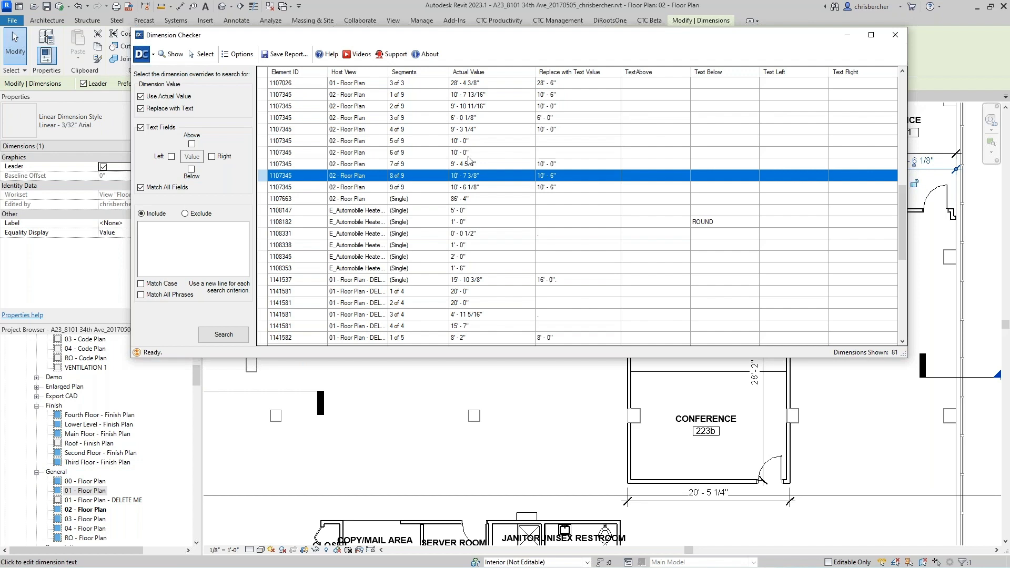
scroll(469, 161, up, 5)
scroll(470, 161, up, 6)
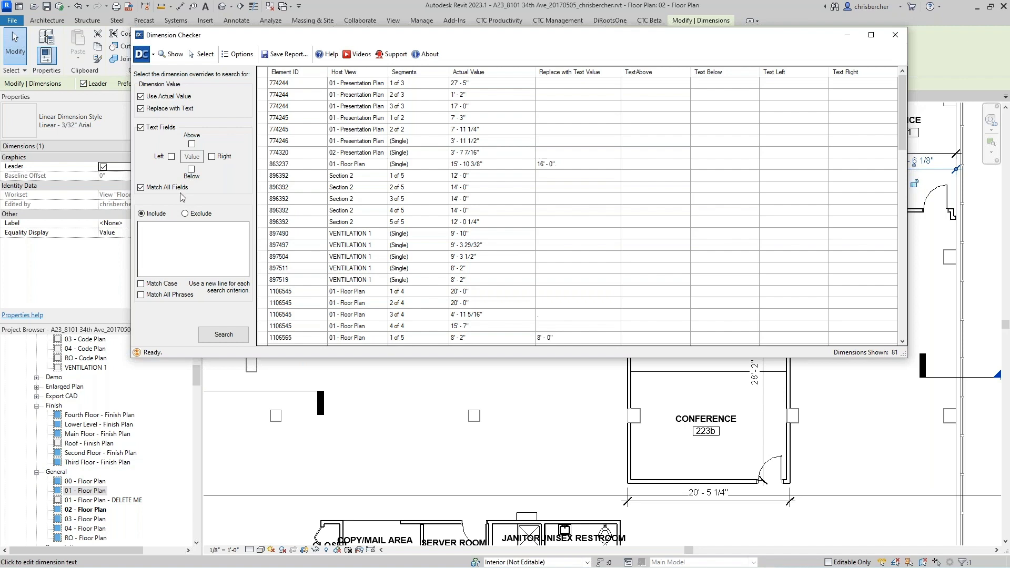
Search for dimensions with text including SCHEDULE and show segment 1 of 2 of the two-segment match in 00 - Floor Plan
click(157, 236)
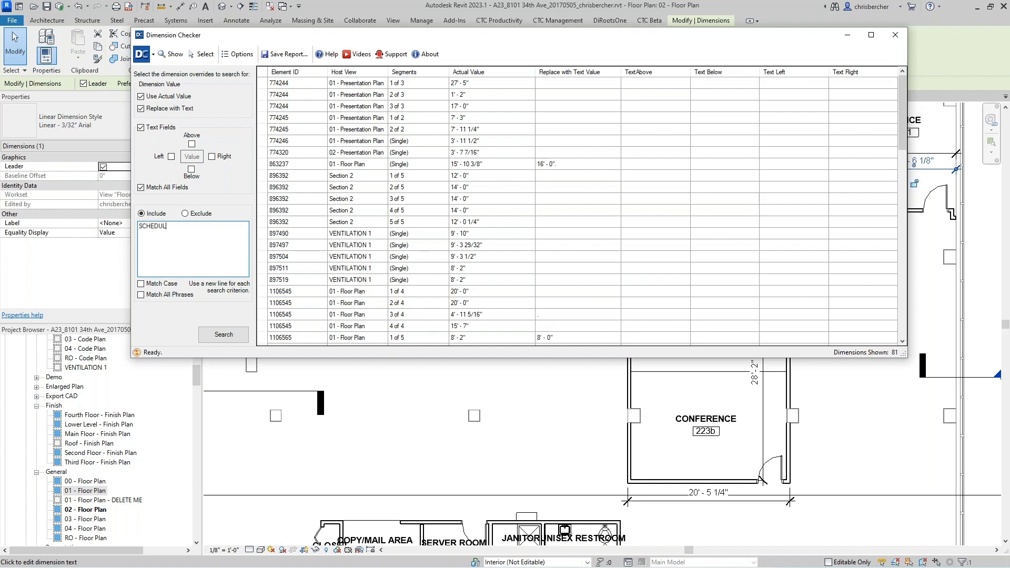
click(224, 334)
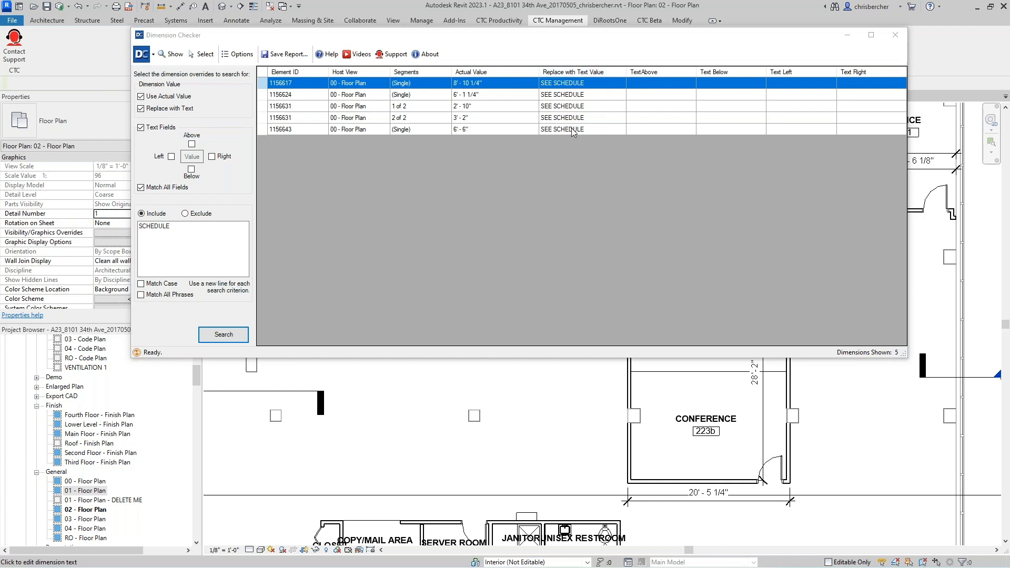
click(358, 107)
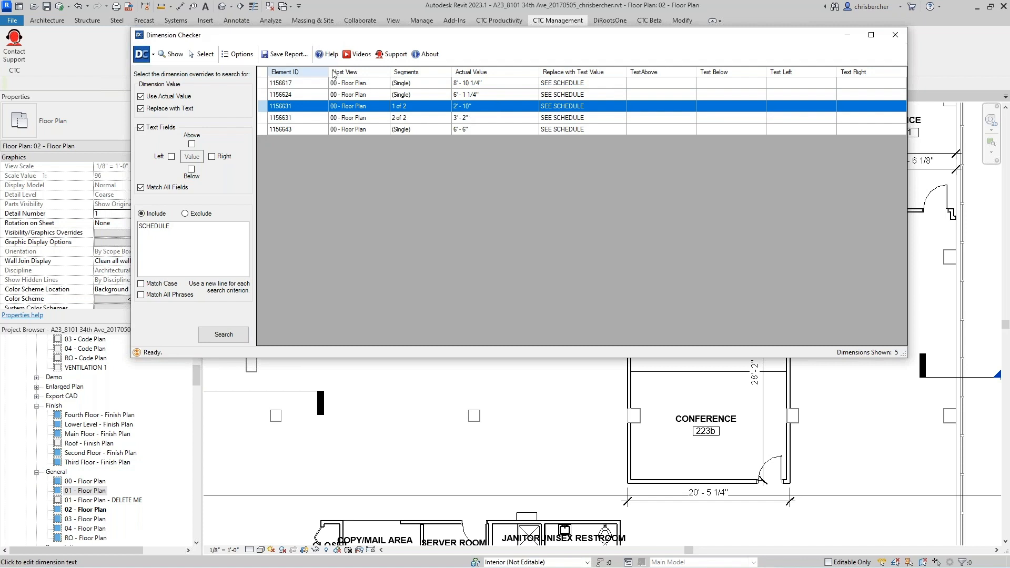
double_click(358, 105)
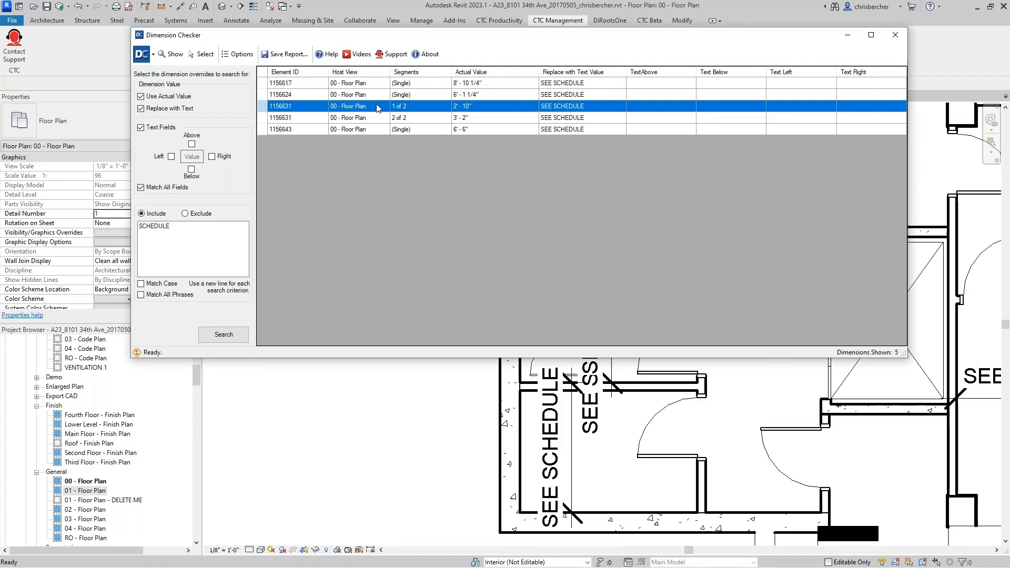
drag(683, 41, 636, 61)
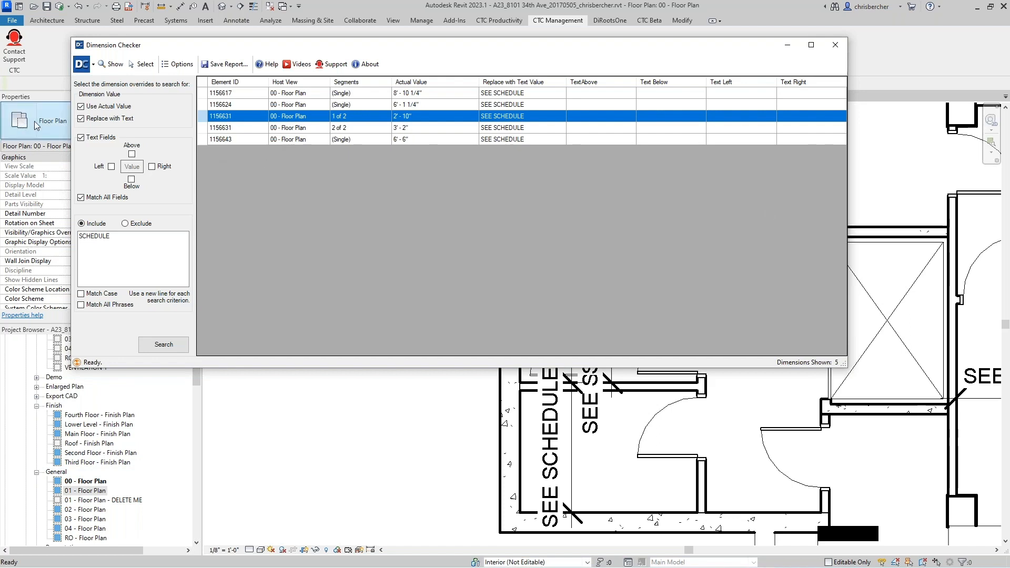
Clear the search text, switch the search to Exclude, and list the dimensions that do not contain SCHEDULE
drag(119, 235, 45, 235)
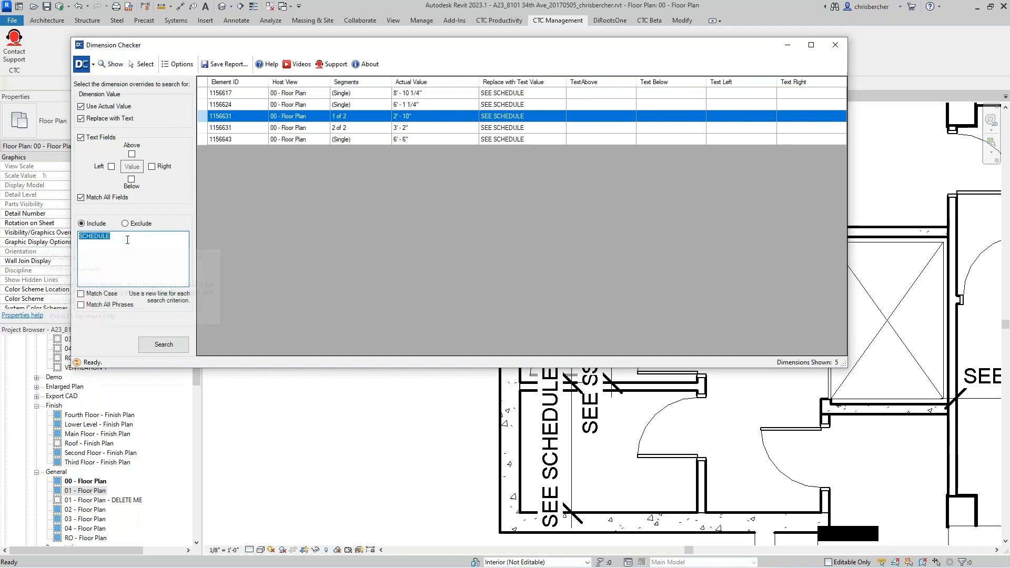
key(BackSpace)
click(125, 223)
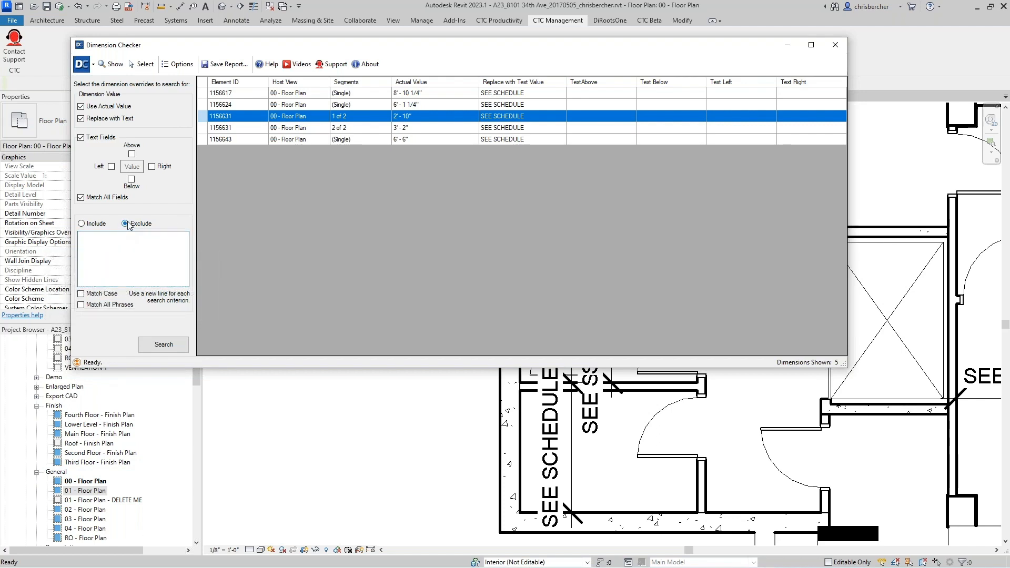
click(160, 345)
click(109, 251)
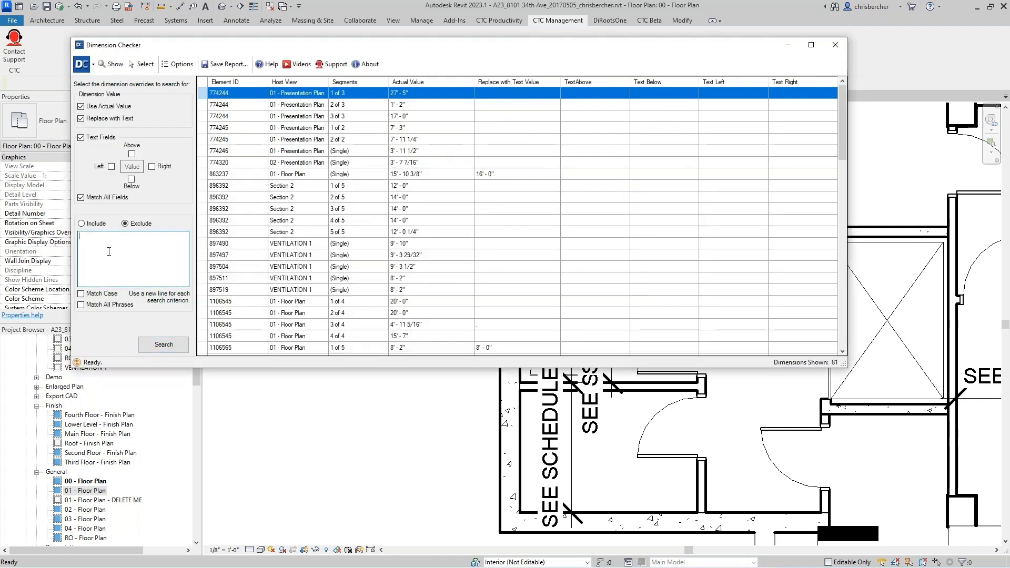
text(SCHEDULE)
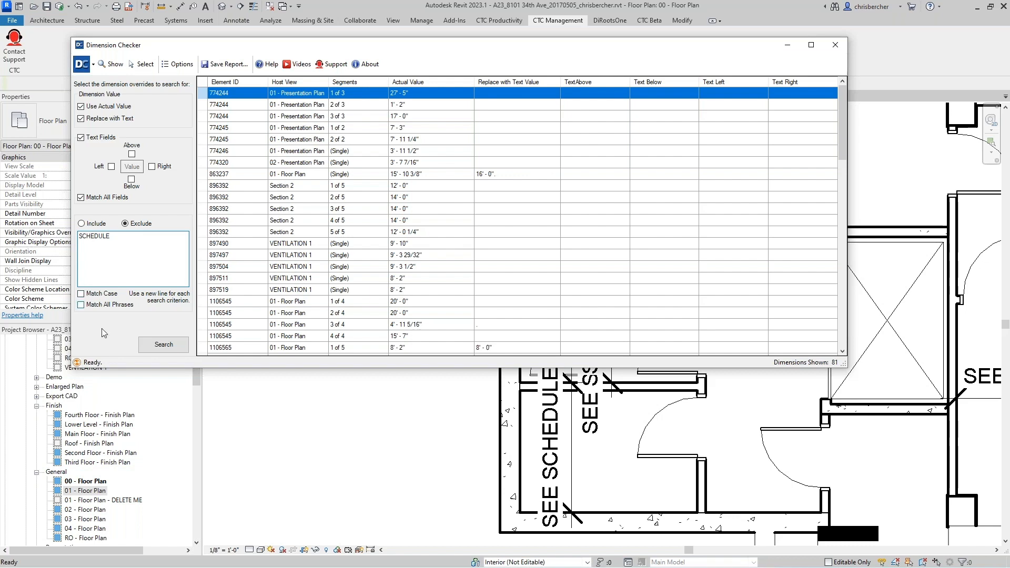
click(161, 344)
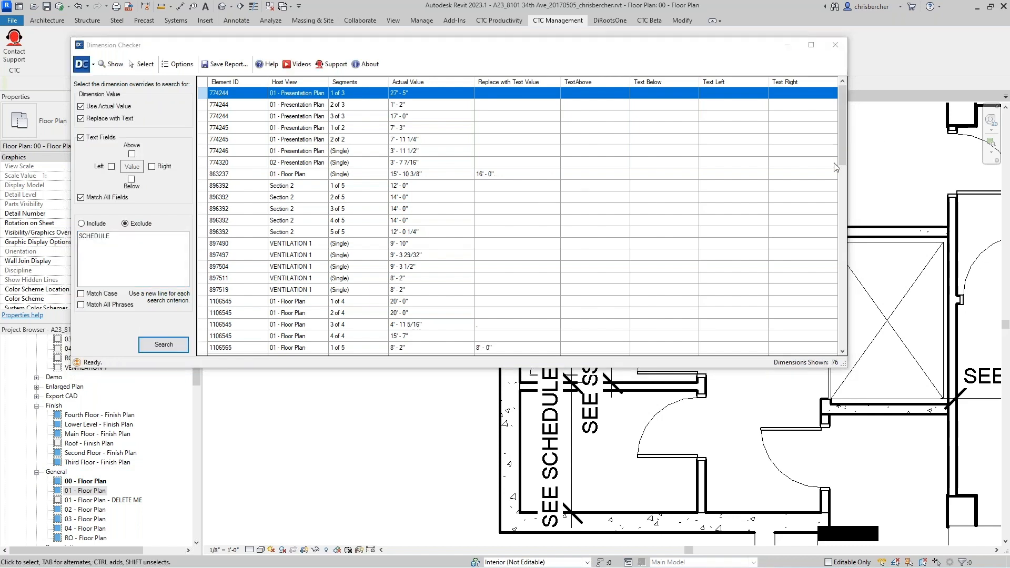
drag(844, 128, 848, 311)
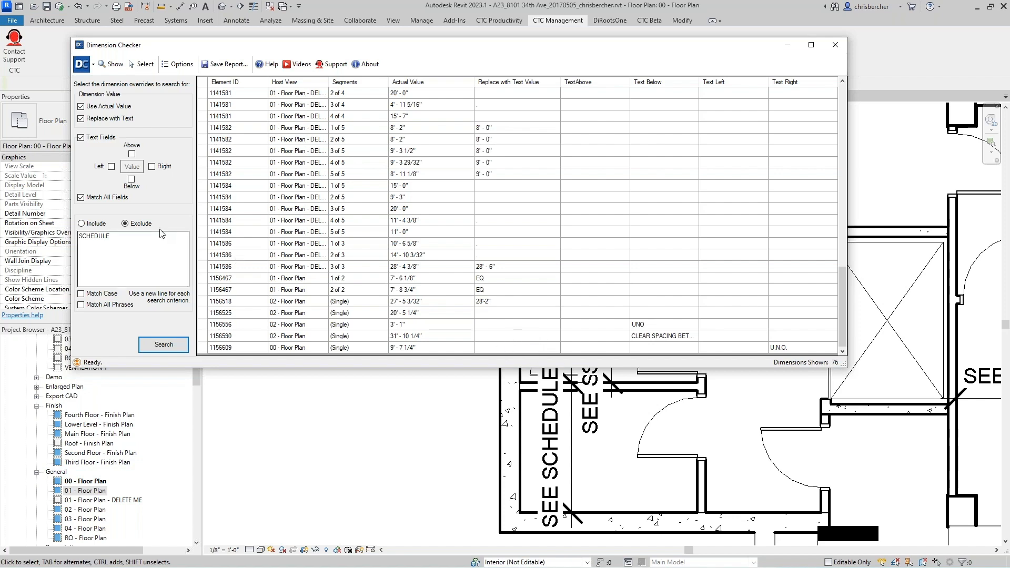
Add UNO as a second exclusion phrase and check the end of the refreshed dimension results
click(121, 234)
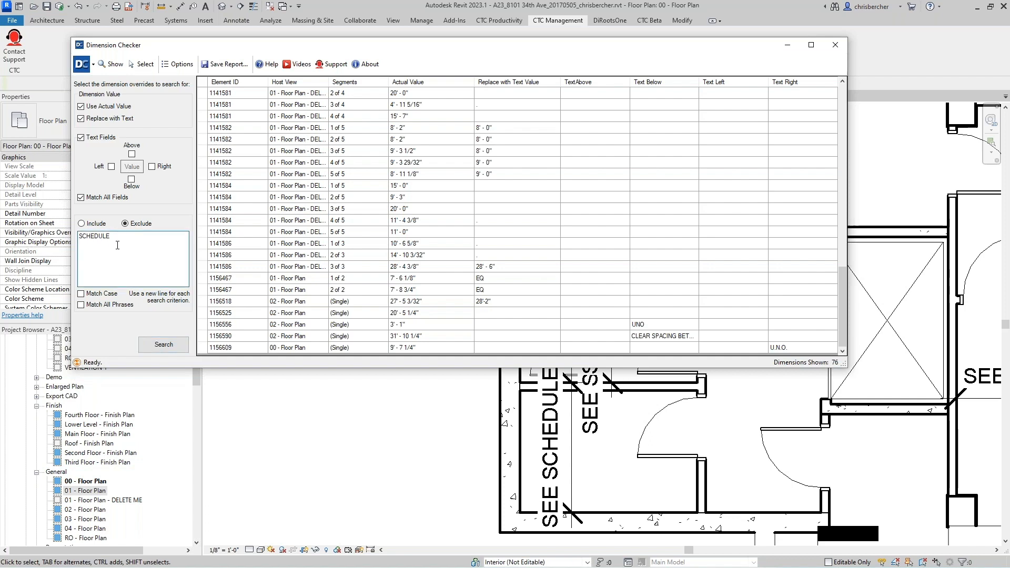
key(Return)
click(163, 344)
scroll(607, 243, down, 17)
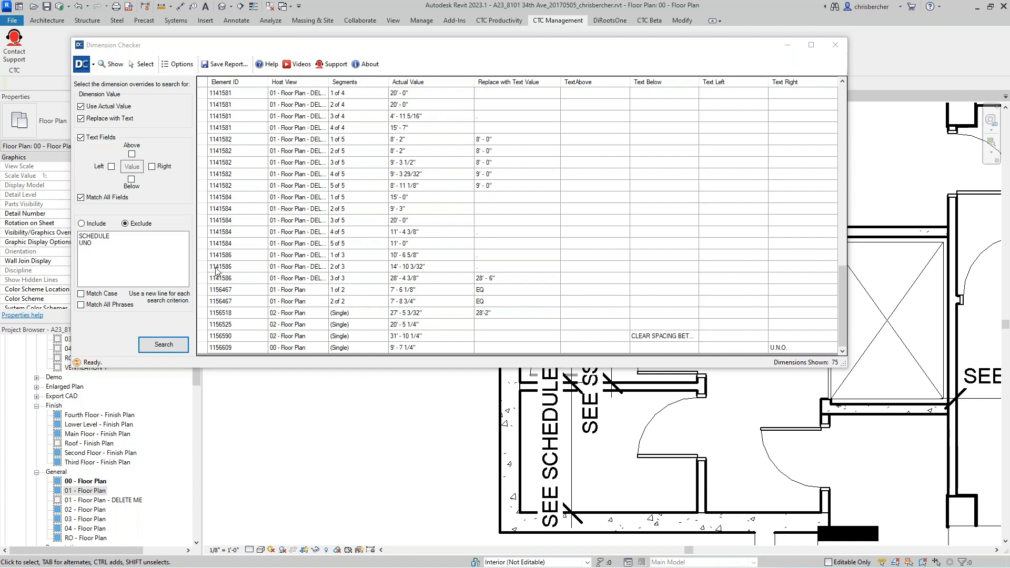
Add U.N.O. as a third exclusion phrase and review the refreshed results down to the last rows
click(100, 255)
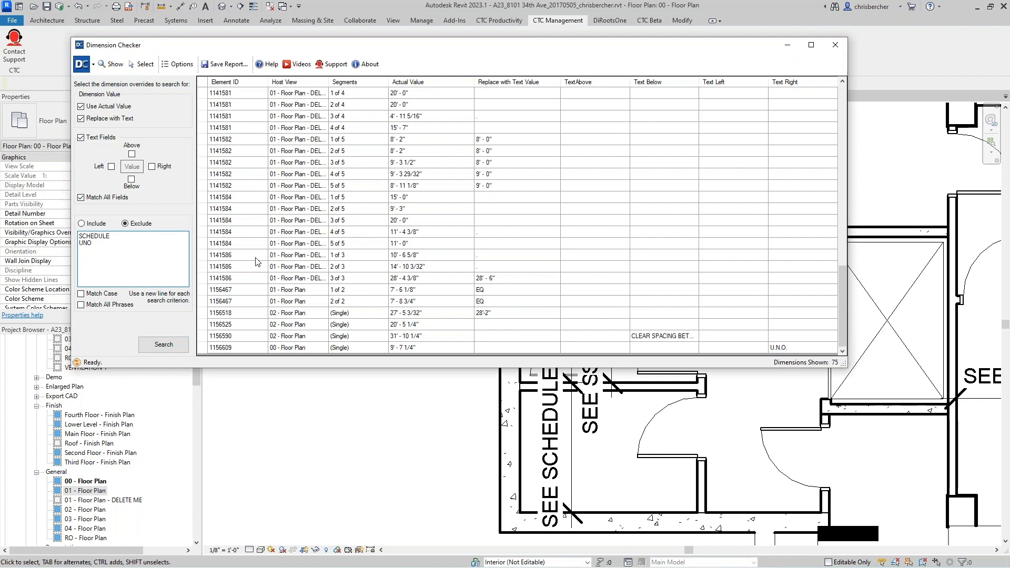
click(135, 238)
text(U.N.O.)
click(155, 342)
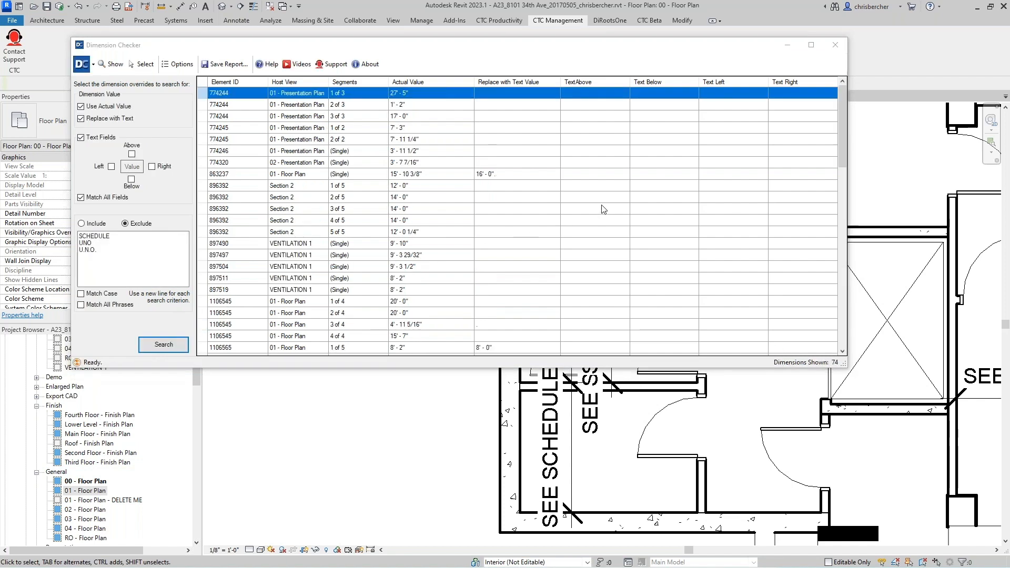
scroll(603, 209, down, 17)
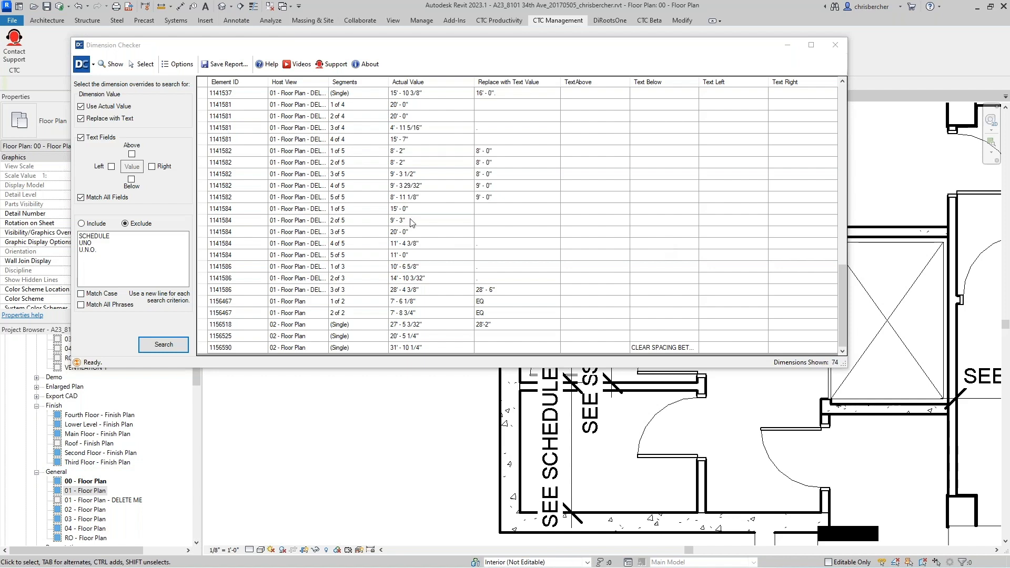
Remove all the exclusion phrases and rerun the search to list every dimension again
drag(111, 257, 46, 223)
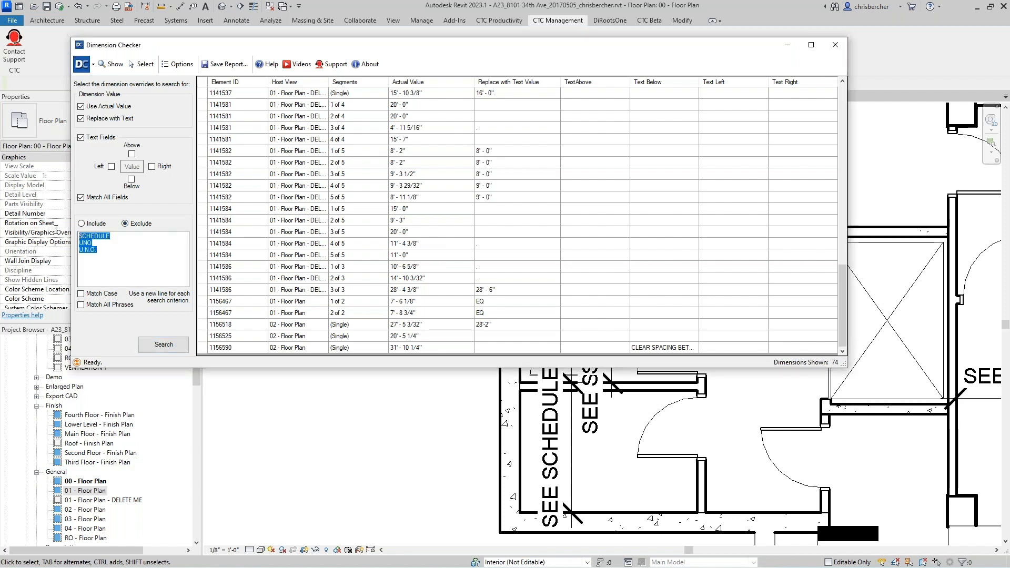
key(Delete)
click(163, 343)
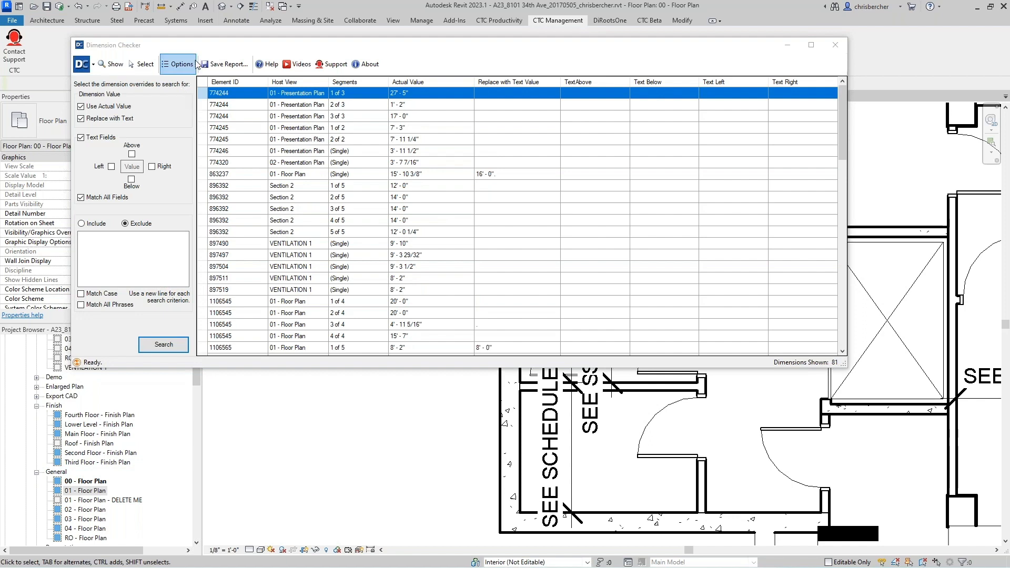
Save the report as Dimensions Search Results [2023-4-11].xlsx in a new Dim Checker folder under C:\!RET Demo\RET Settings
click(214, 66)
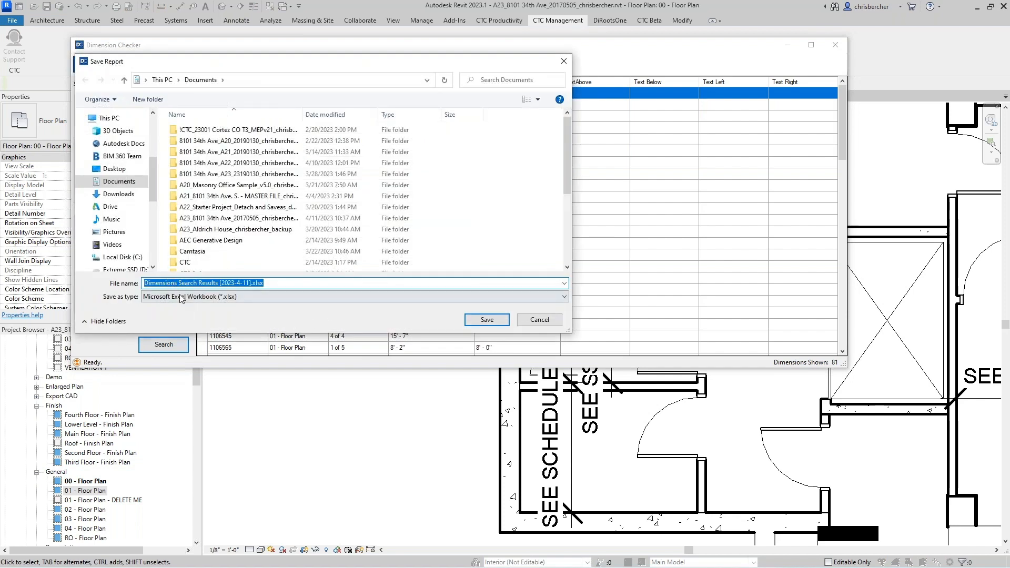
click(119, 256)
double_click(196, 129)
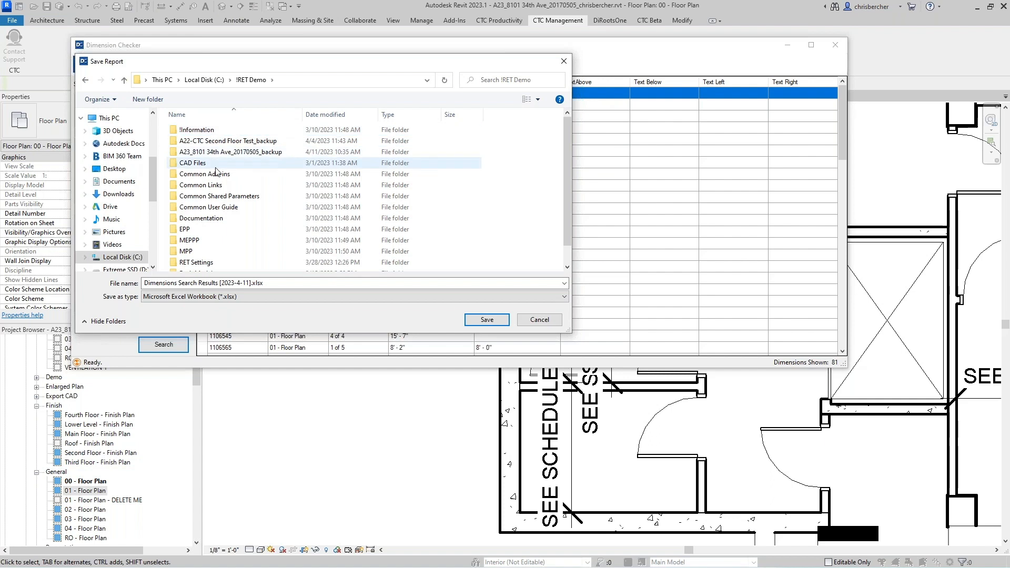
double_click(202, 264)
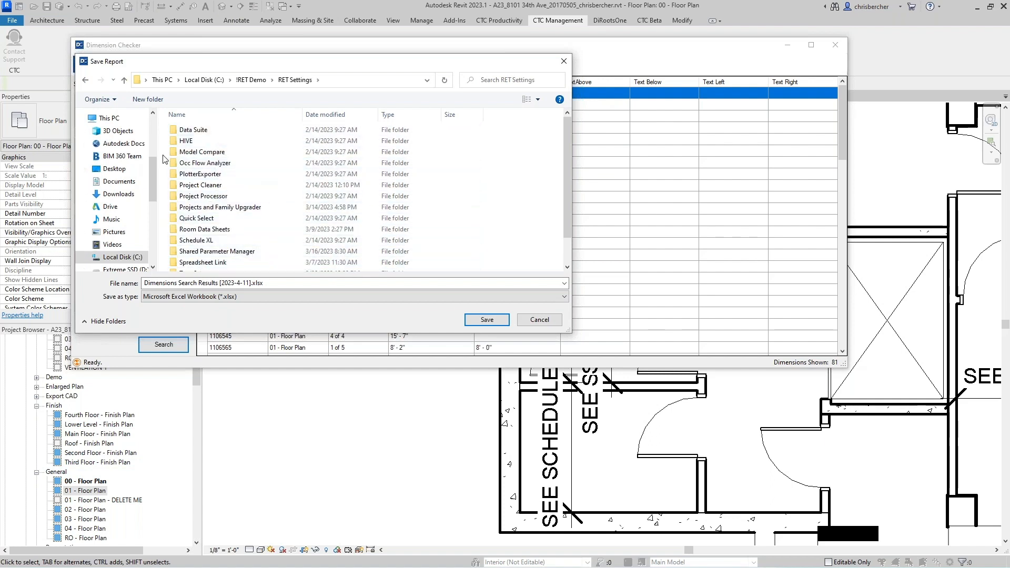
click(153, 100)
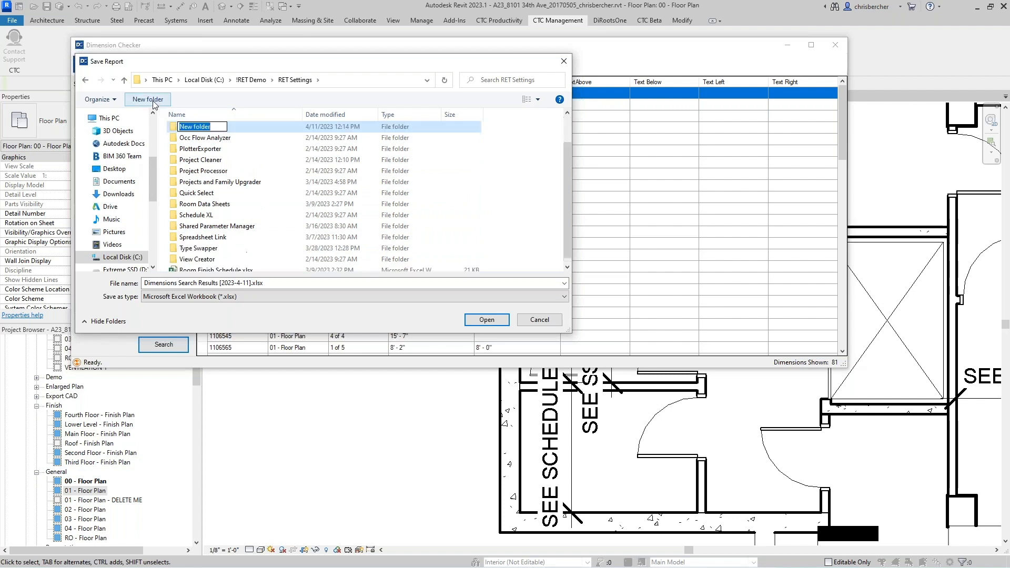
text(Dim Checker)
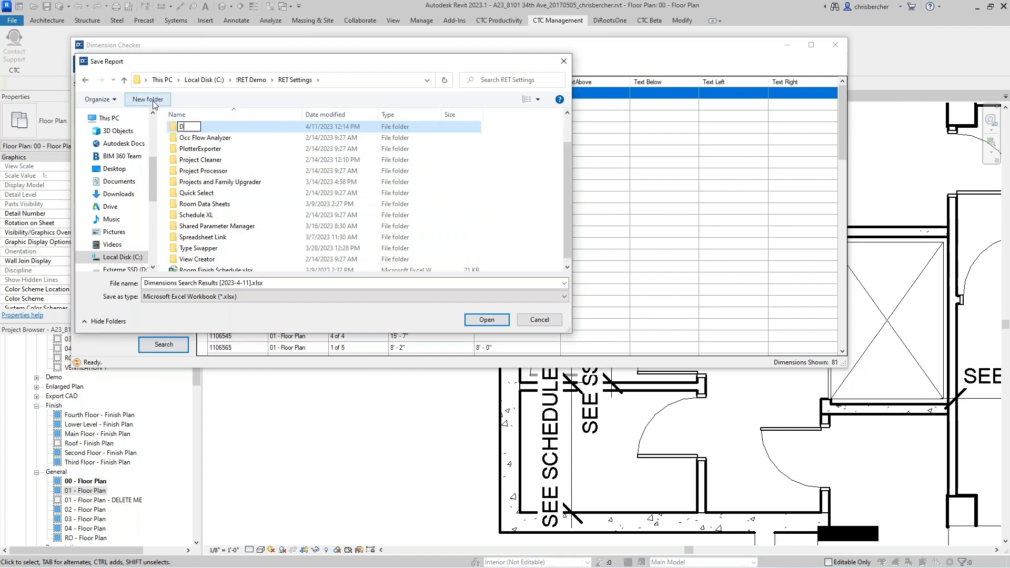
key(Return)
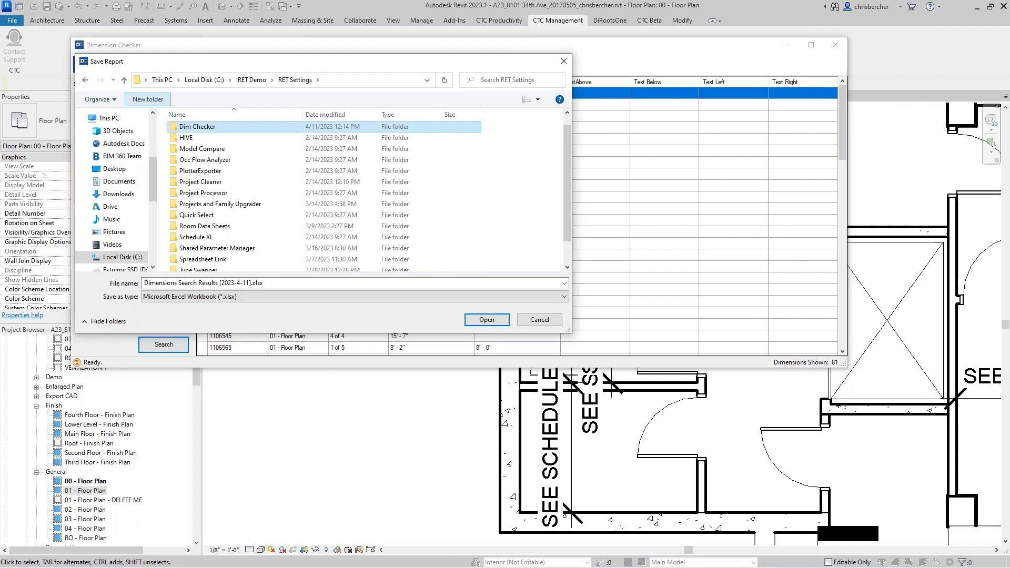
key(Return)
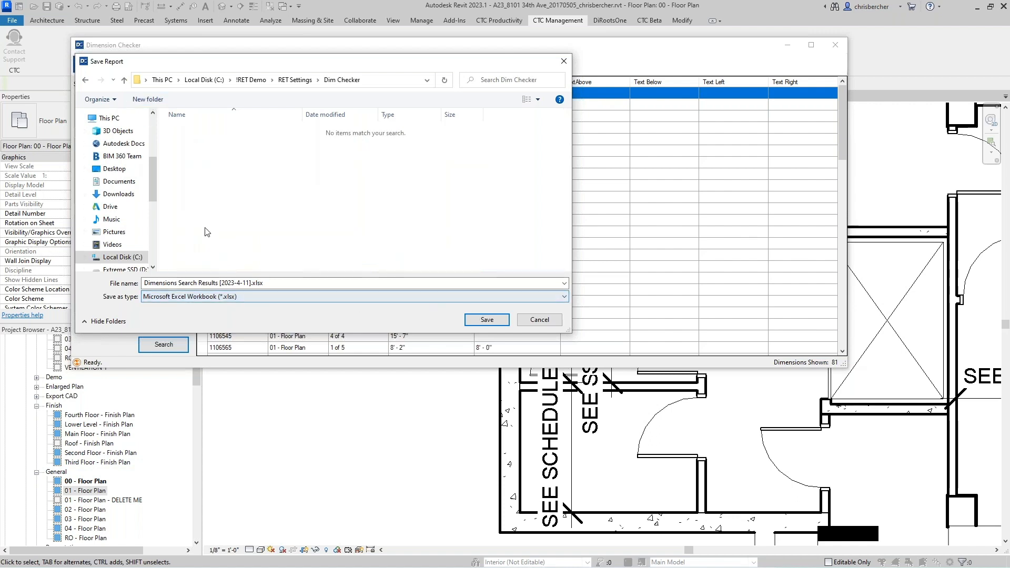
click(480, 322)
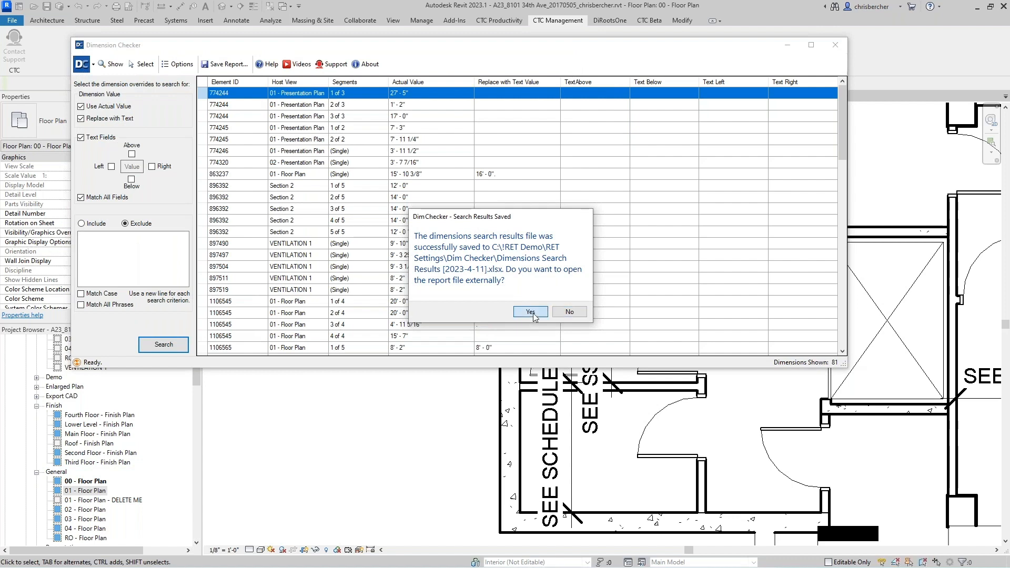
Open the saved dimension report in Excel and dismiss the recovered documents list
click(532, 315)
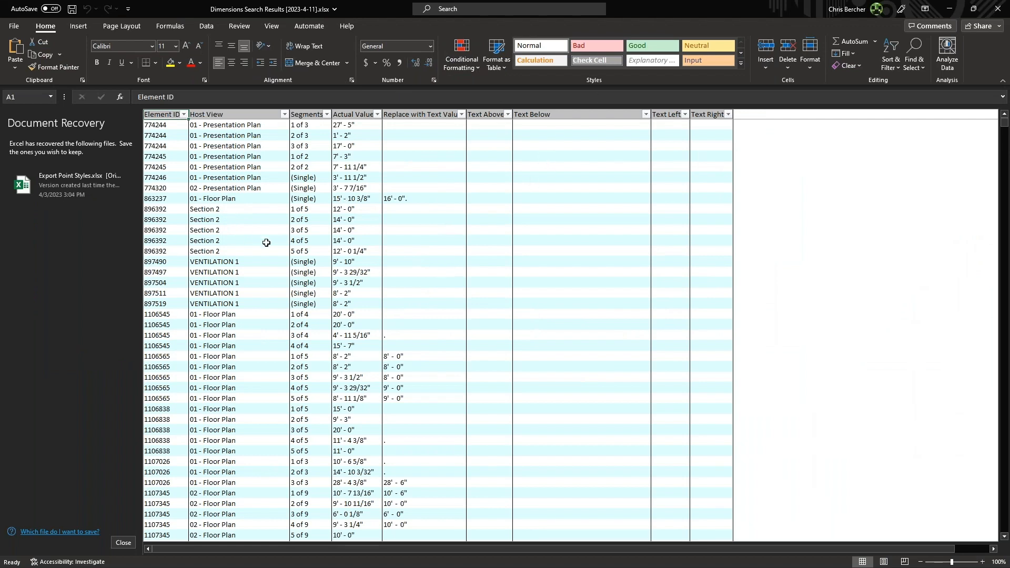
click(124, 542)
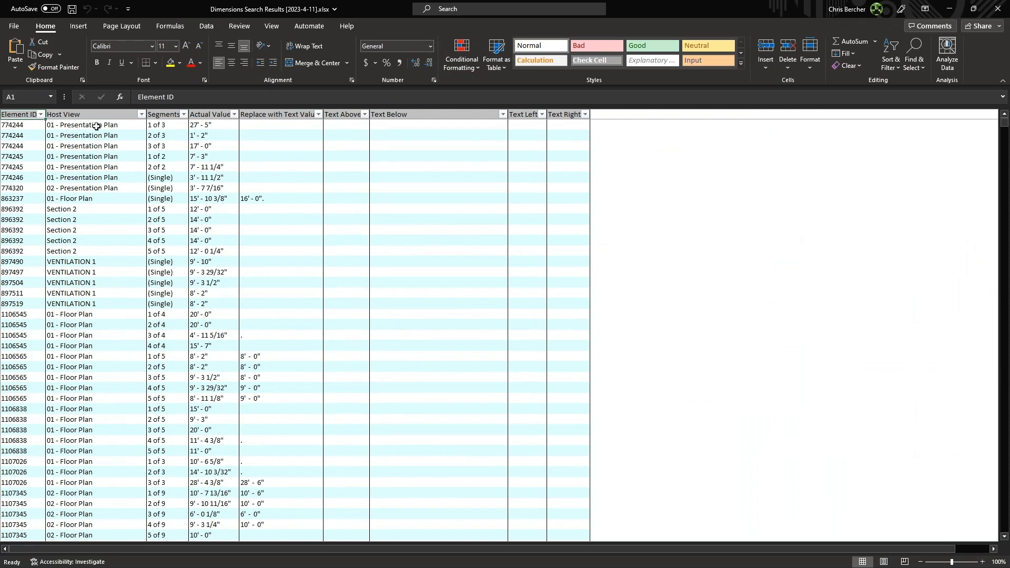
Examine the filter choices for the Element ID and Host View columns, leaving both columns unfiltered
click(40, 114)
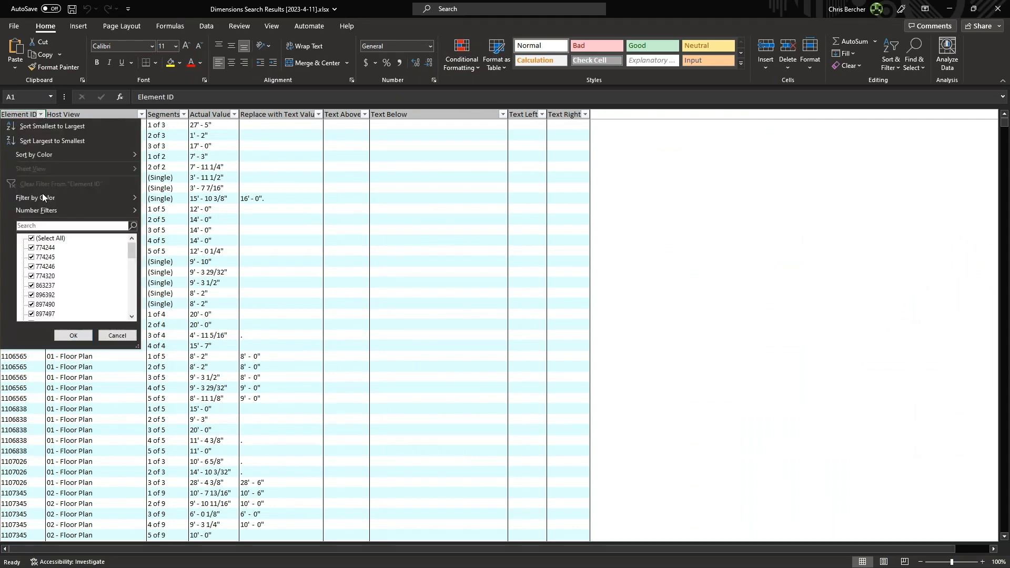
scroll(86, 267, down, 5)
scroll(85, 267, up, 5)
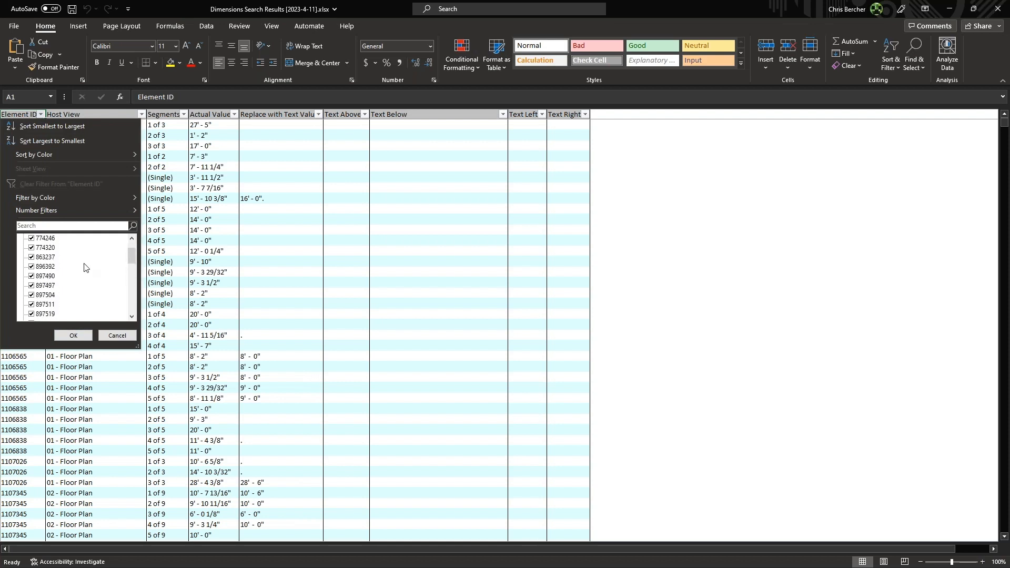
click(119, 337)
click(141, 114)
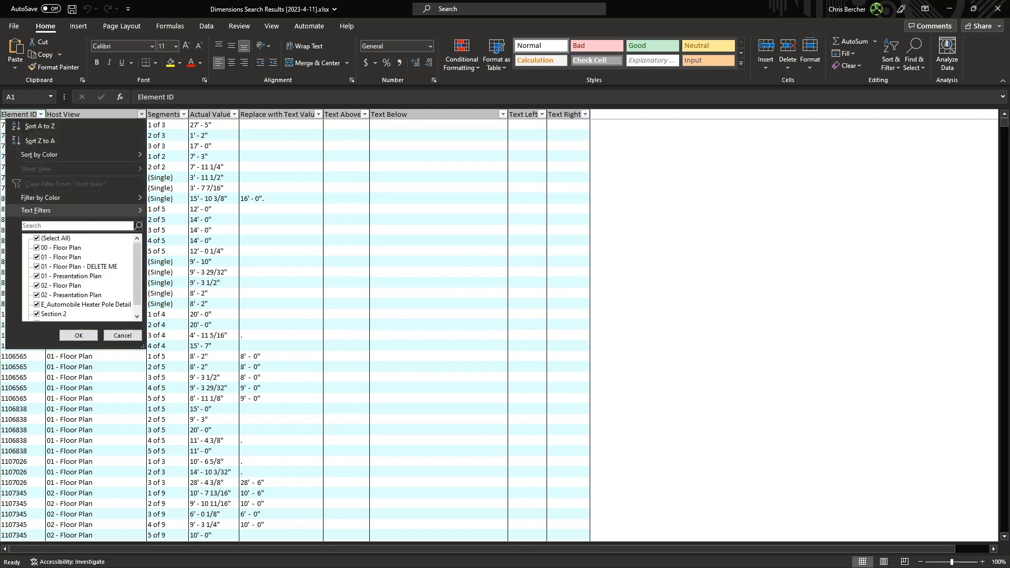
click(117, 337)
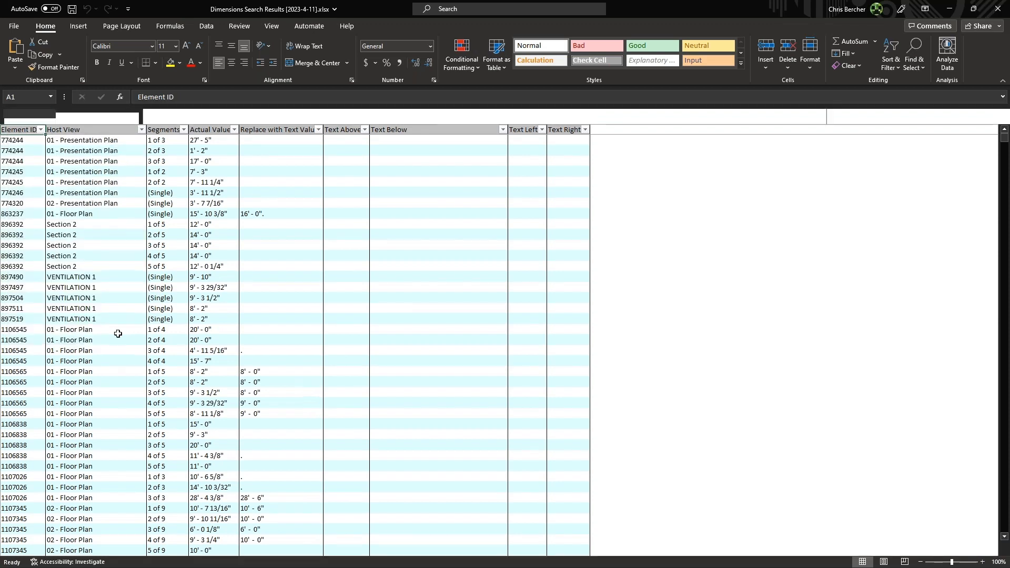
Review the report rows through to the end, comparing actual values with the replacement and supplementary text
right_click(220, 139)
key(Escape)
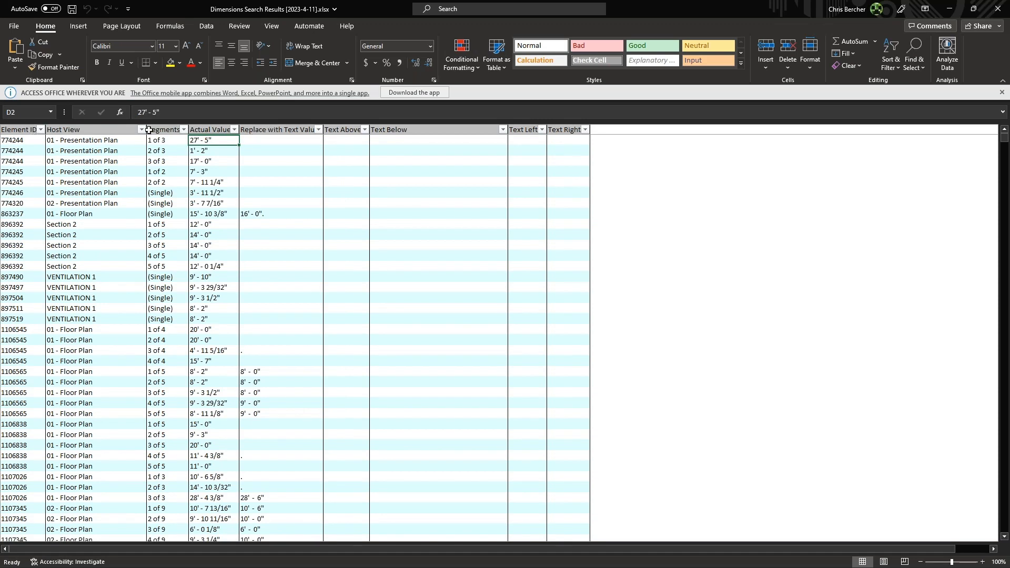
scroll(286, 260, down, 7)
scroll(289, 268, down, 10)
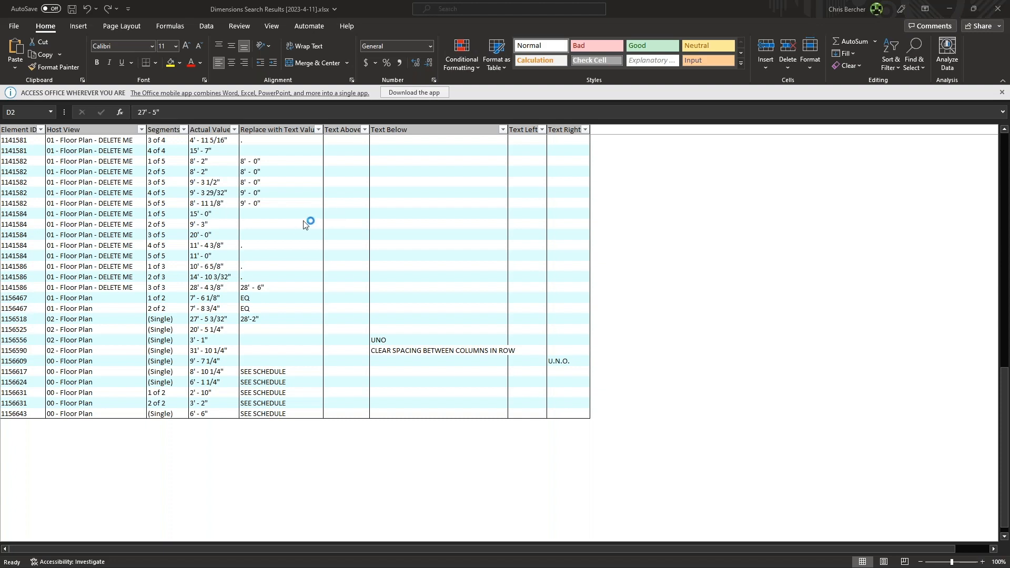
scroll(200, 231, up, 4)
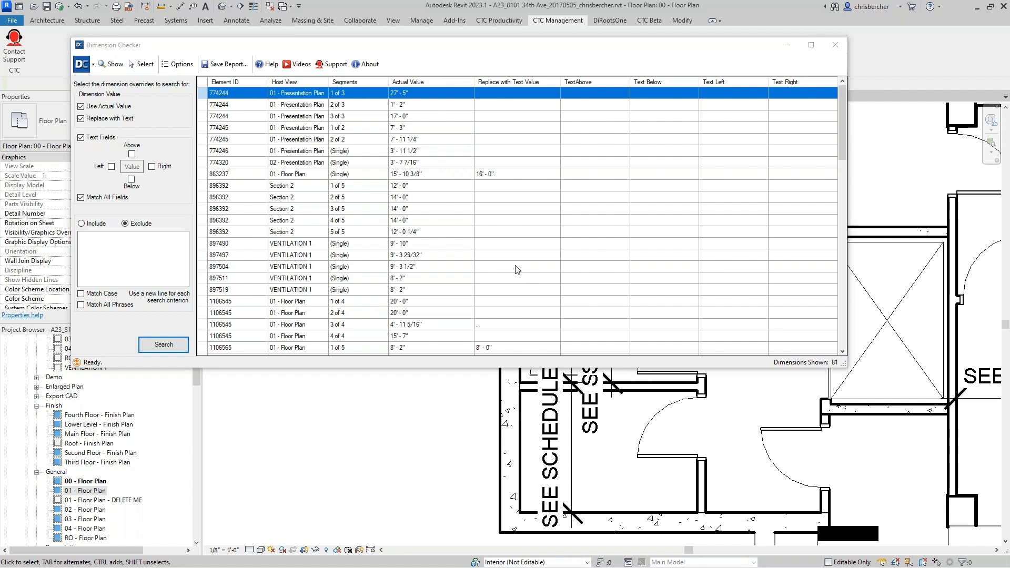
Examine the dimension search results through to the end and back, checking the replacement and supplementary text, including the ROUND row
scroll(663, 225, down, 10)
scroll(663, 225, down, 1)
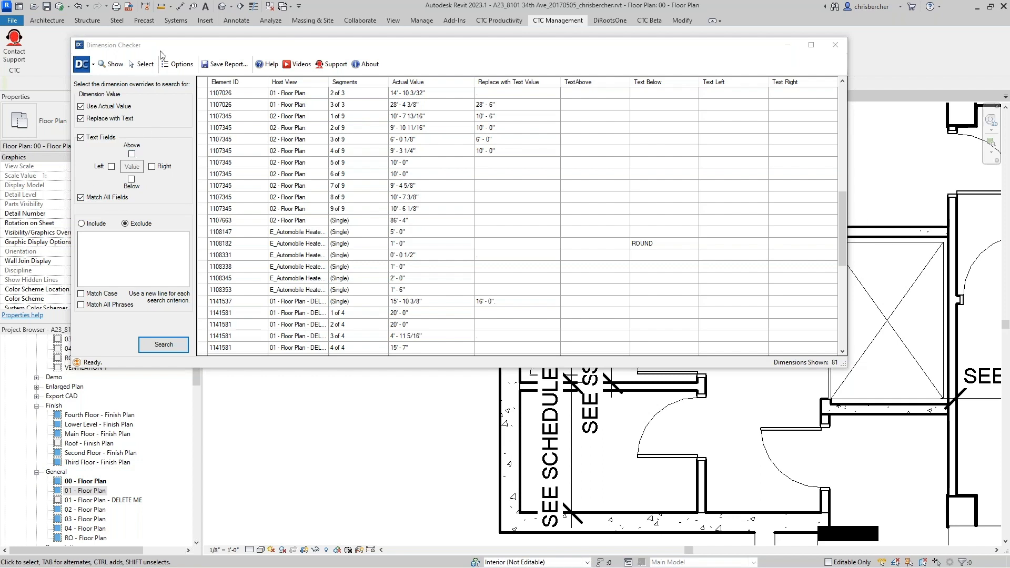
drag(159, 52, 210, 55)
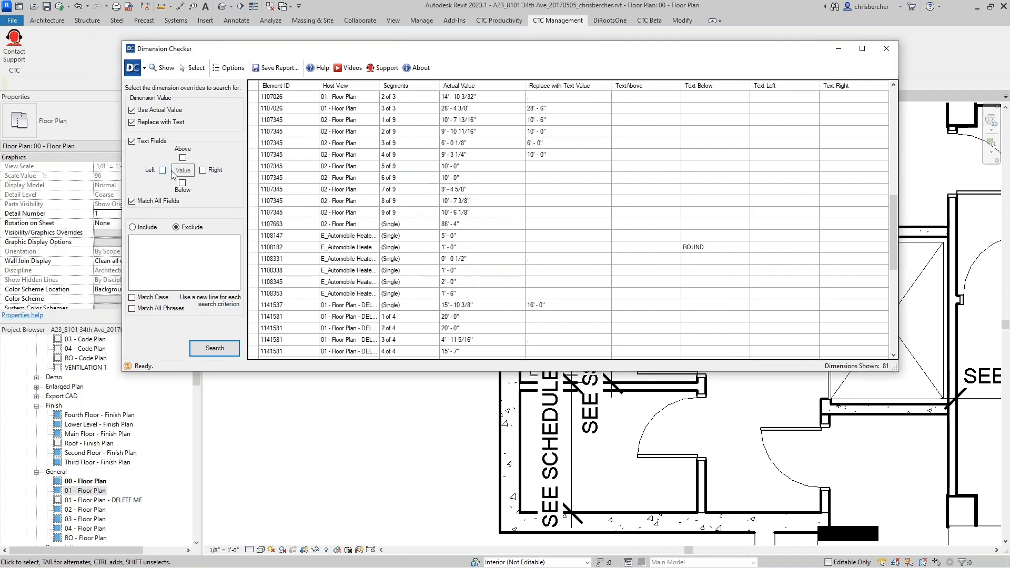
click(699, 250)
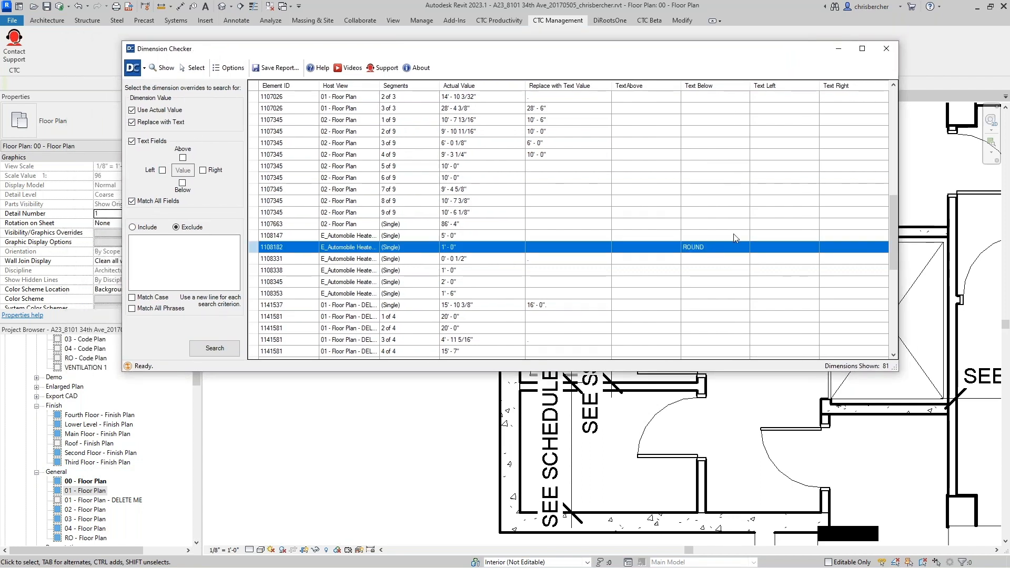
scroll(731, 237, down, 8)
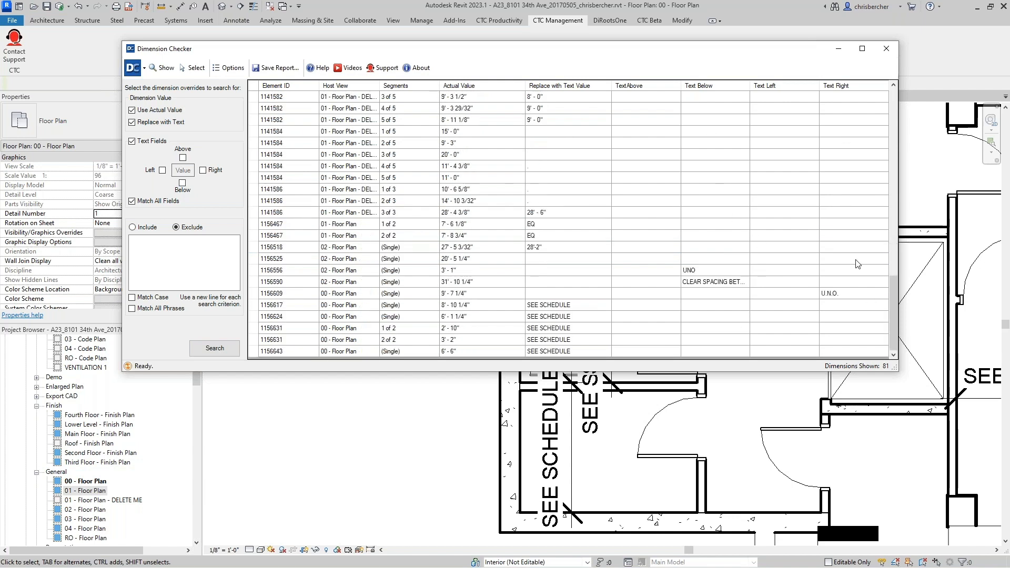
scroll(440, 216, up, 10)
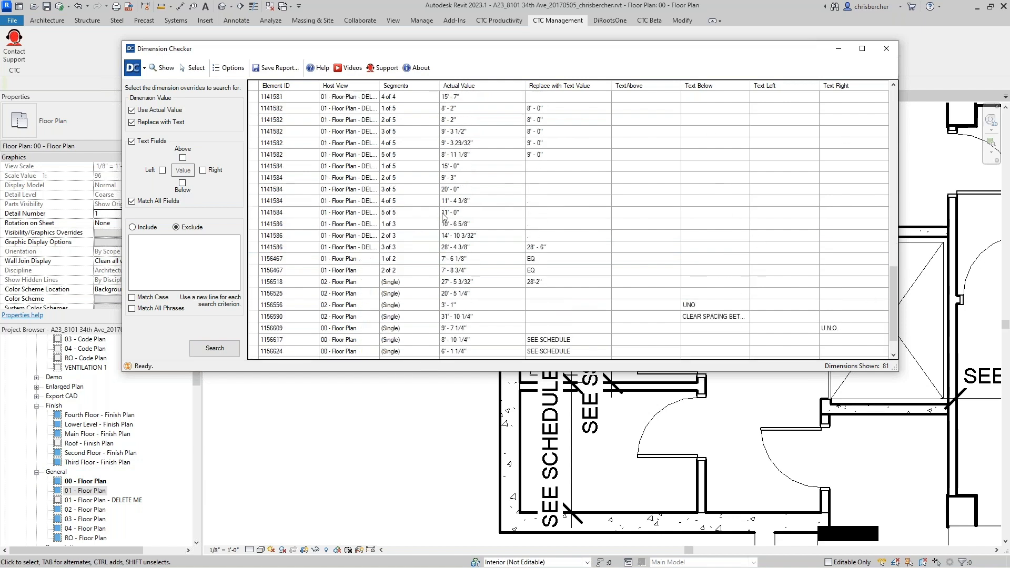
scroll(382, 187, up, 3)
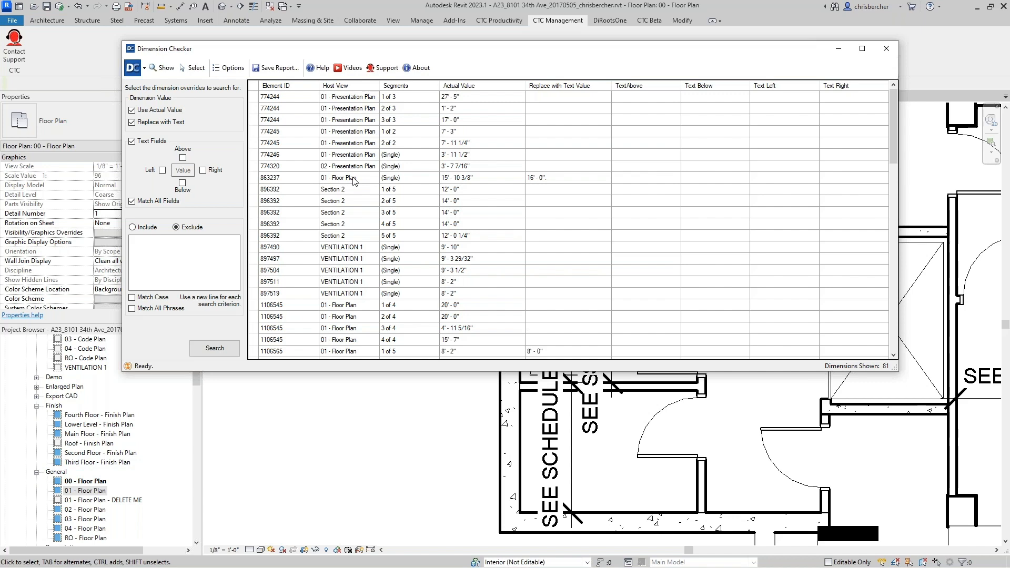
Search for dimensions with supplementary text in the Below field and select the UNO row
click(188, 188)
click(214, 348)
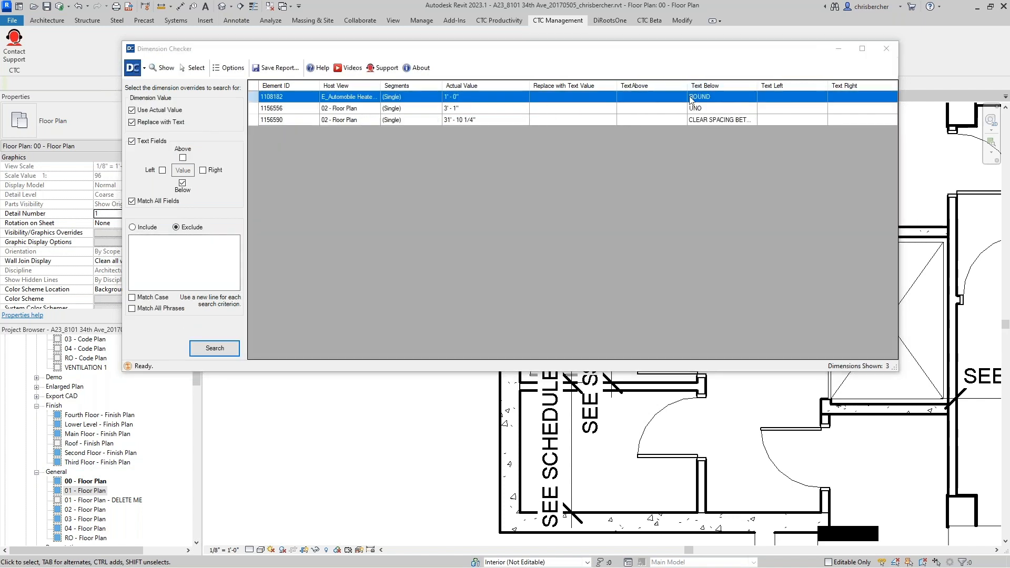
click(709, 109)
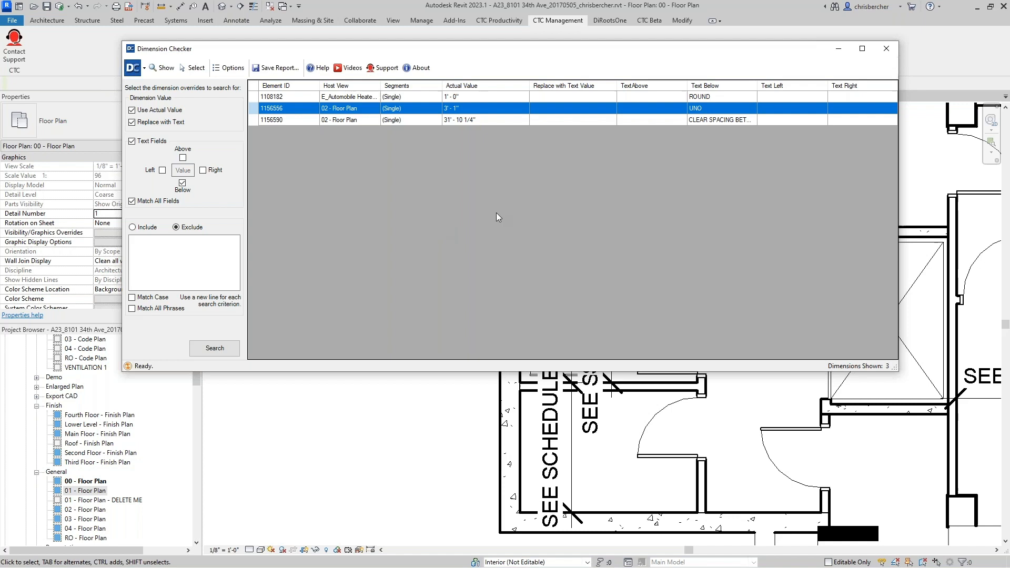
Search for dimensions with supplementary text in the Right field only
click(202, 170)
click(183, 183)
click(211, 350)
Search for dimensions with text in both Right and Below, and repeat the search with Match All Fields off
click(183, 183)
click(214, 348)
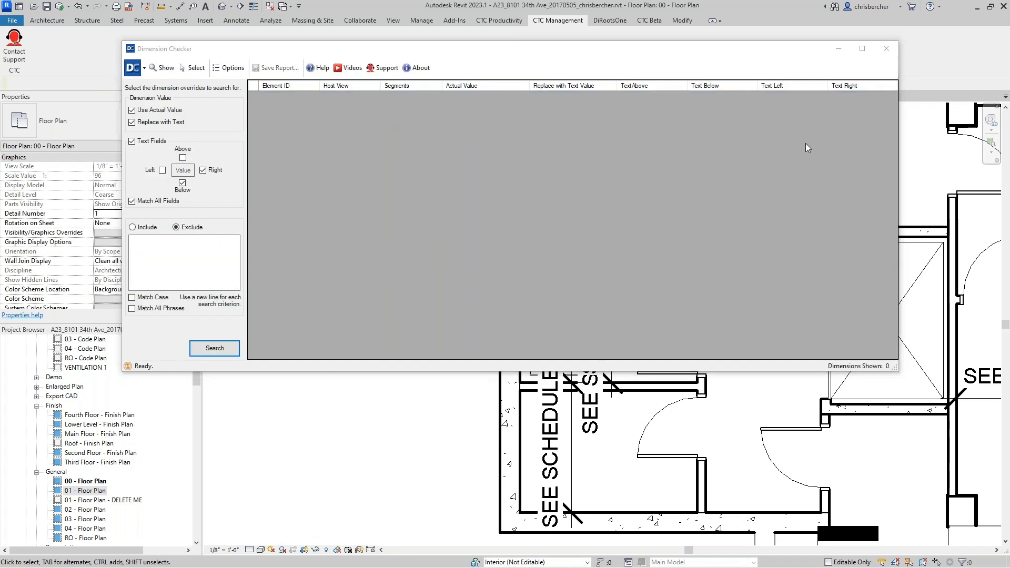
click(156, 253)
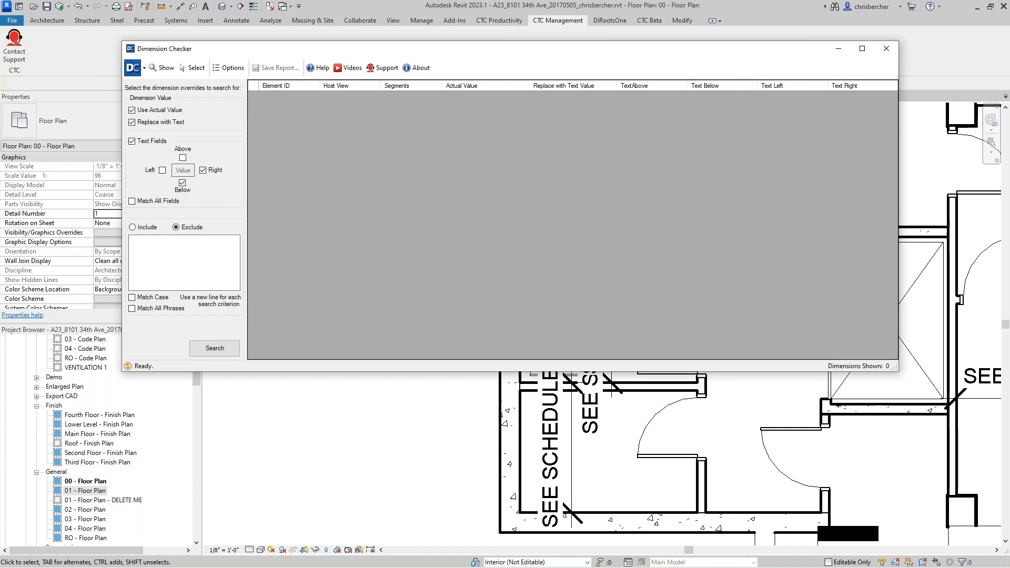
click(211, 350)
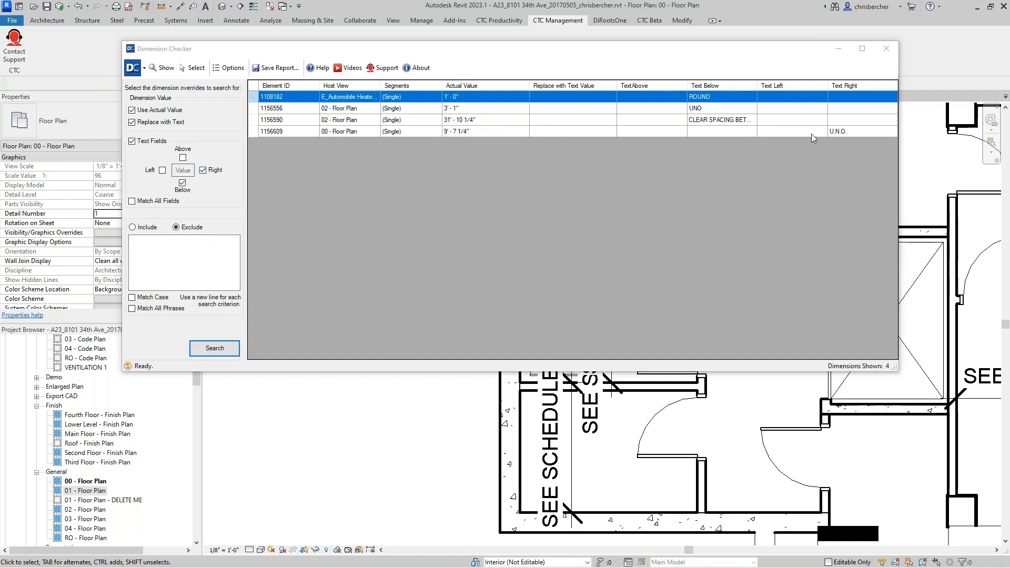
Add the Left and Above positions, switch off the Text Fields filter and turn on Match All Phrases
click(163, 170)
click(183, 158)
click(132, 141)
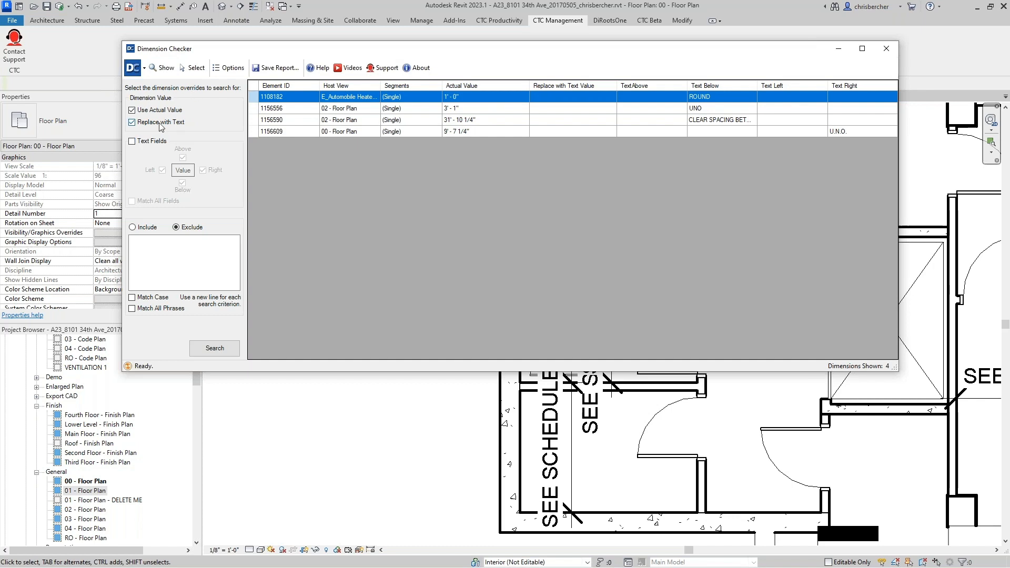
click(154, 308)
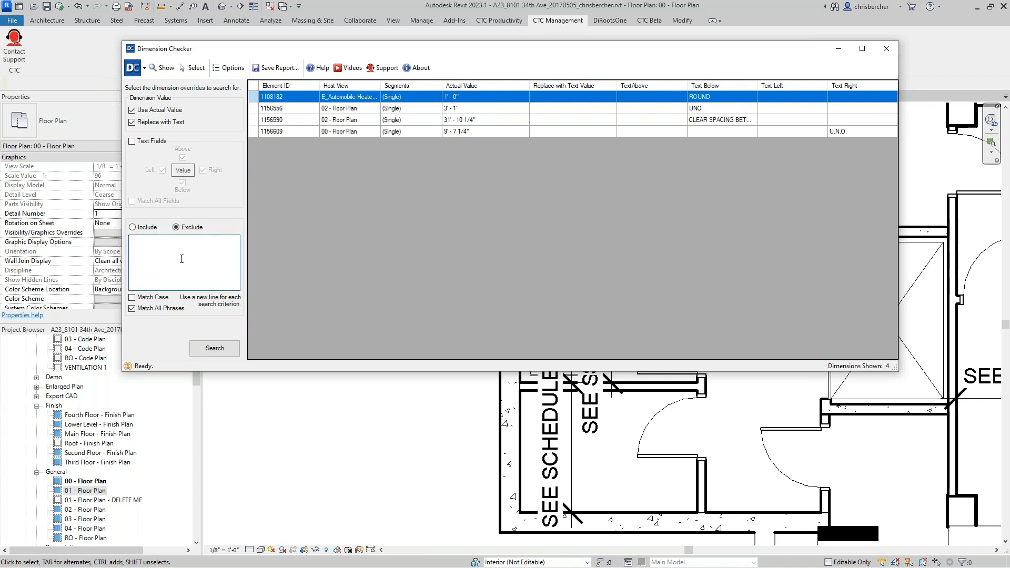
Re-enable Text Fields with all four positions cleared, and search with Match All Fields off and with it on
click(144, 141)
click(182, 183)
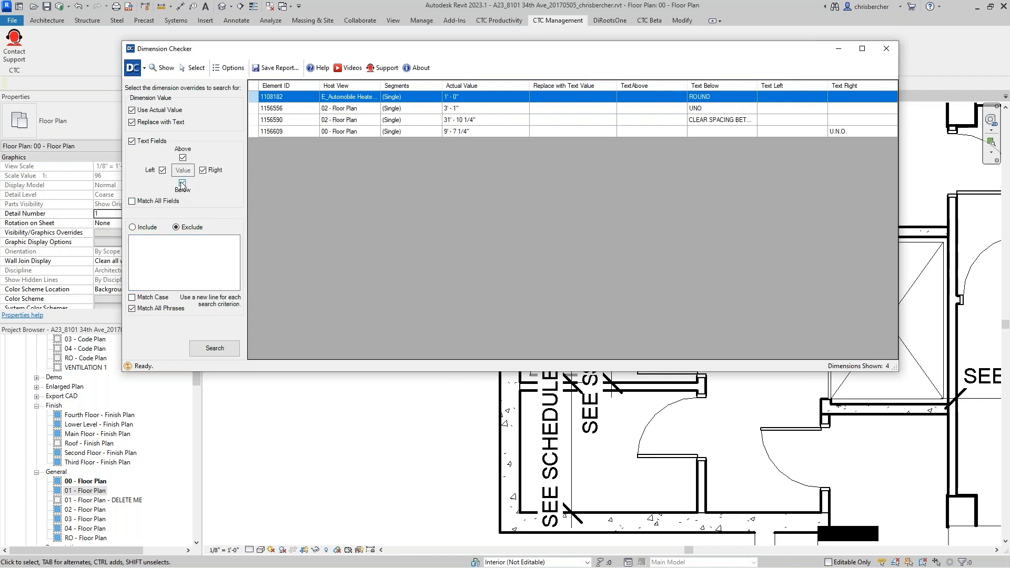
click(162, 170)
click(183, 157)
click(202, 170)
click(211, 348)
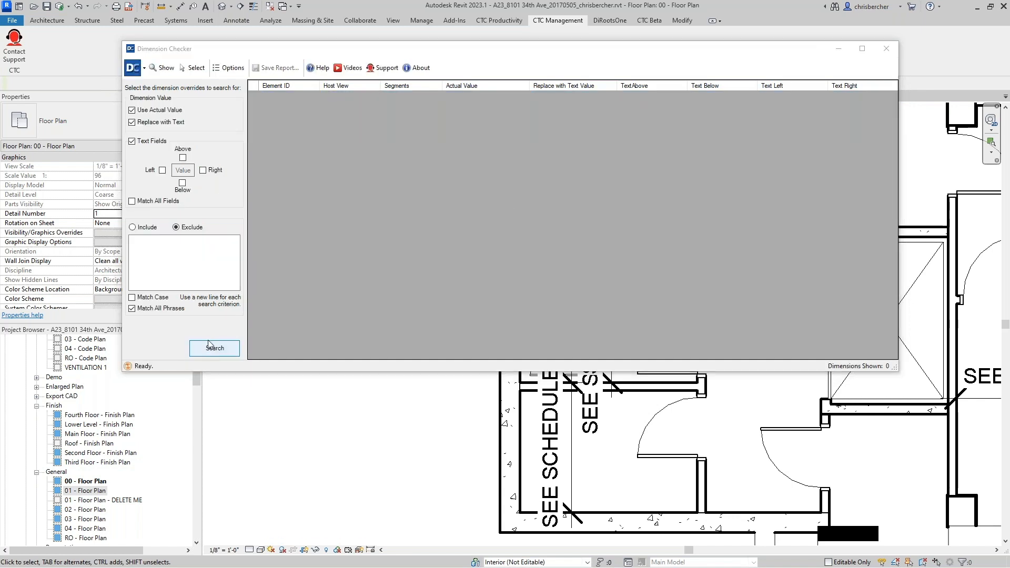
click(132, 201)
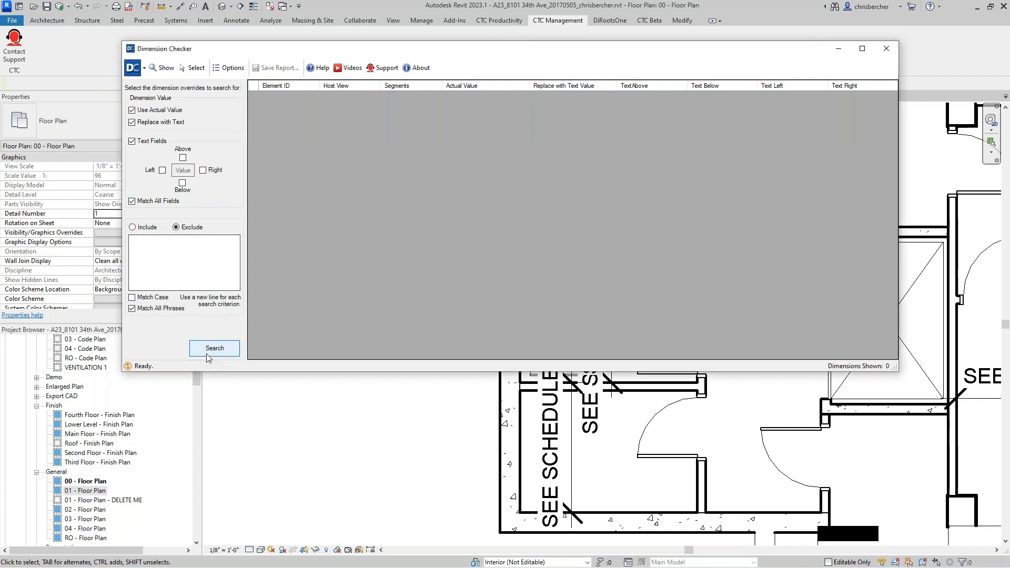
click(213, 349)
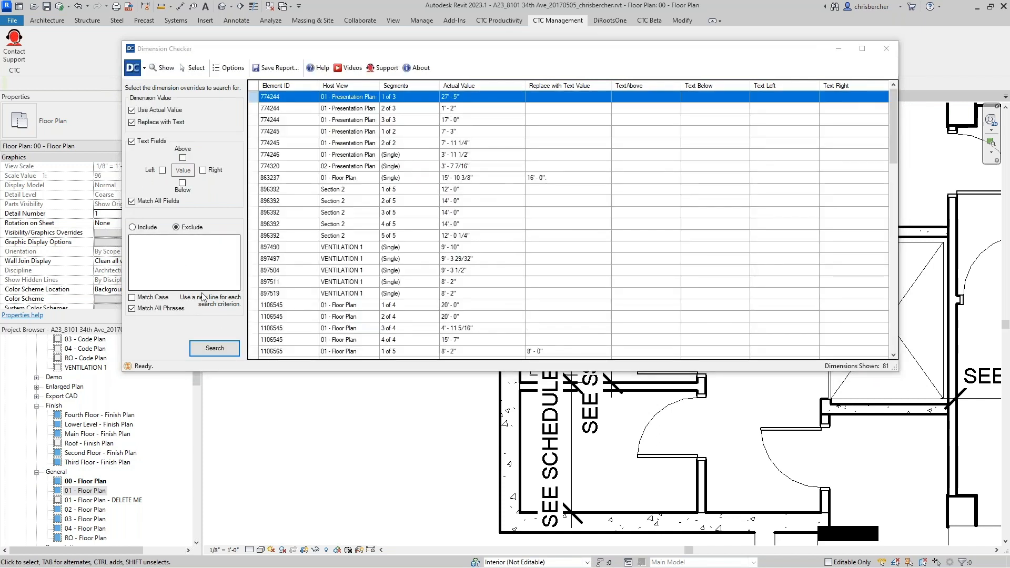
Search for dimensions excluding the phrase SEE, with Match Case off and Match All Phrases on
click(160, 298)
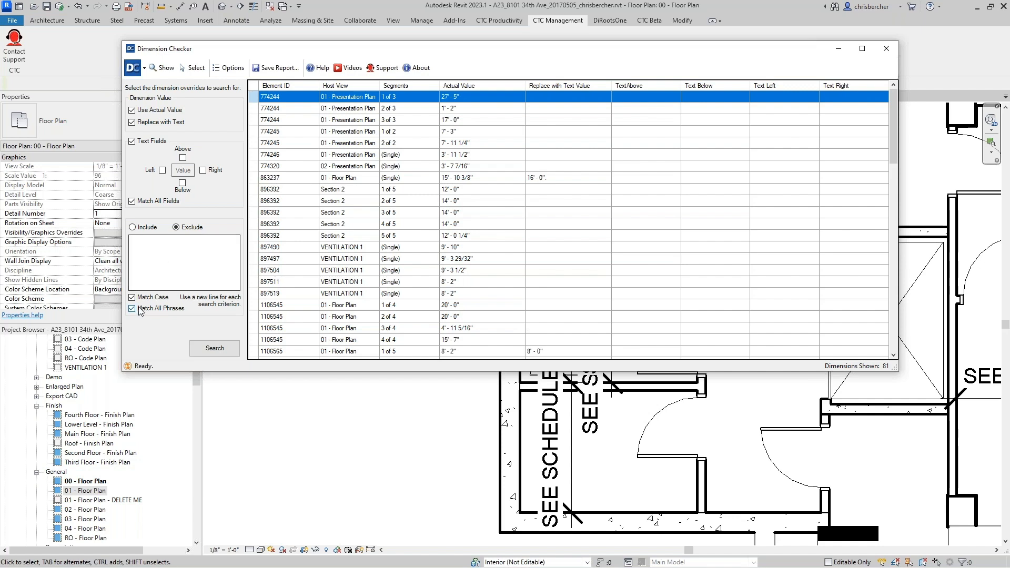
click(155, 300)
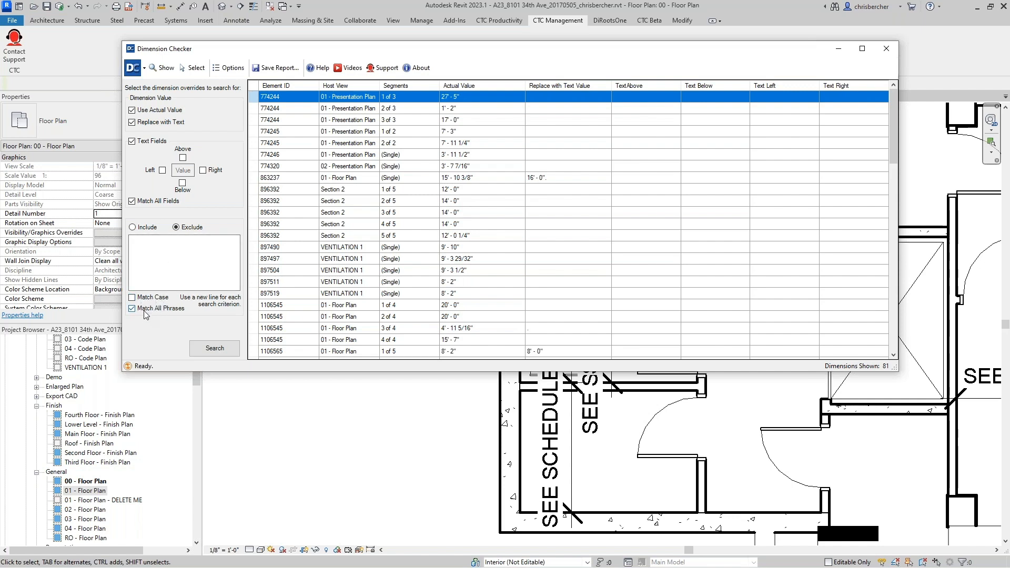
click(163, 256)
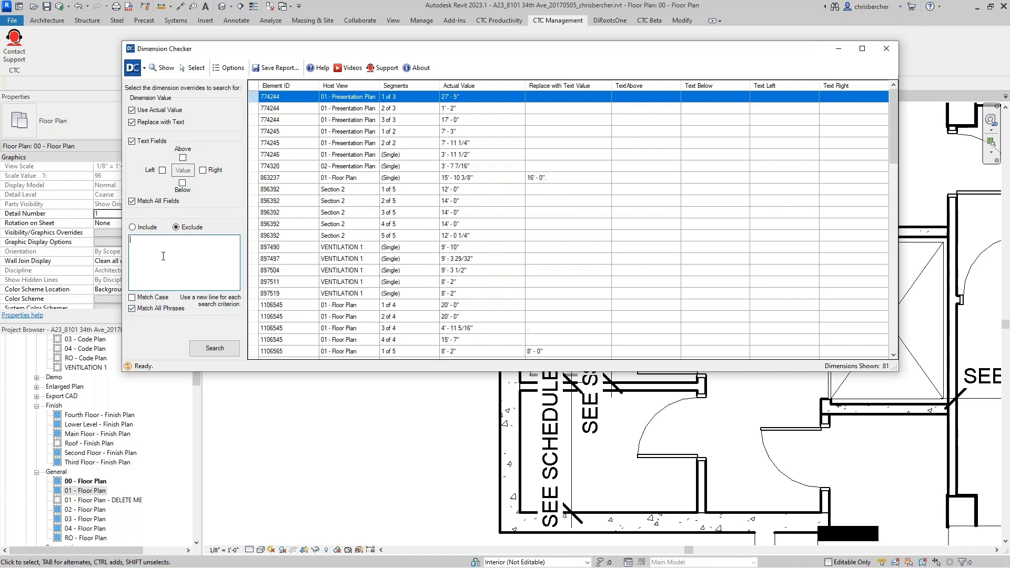
text(SEE)
click(215, 347)
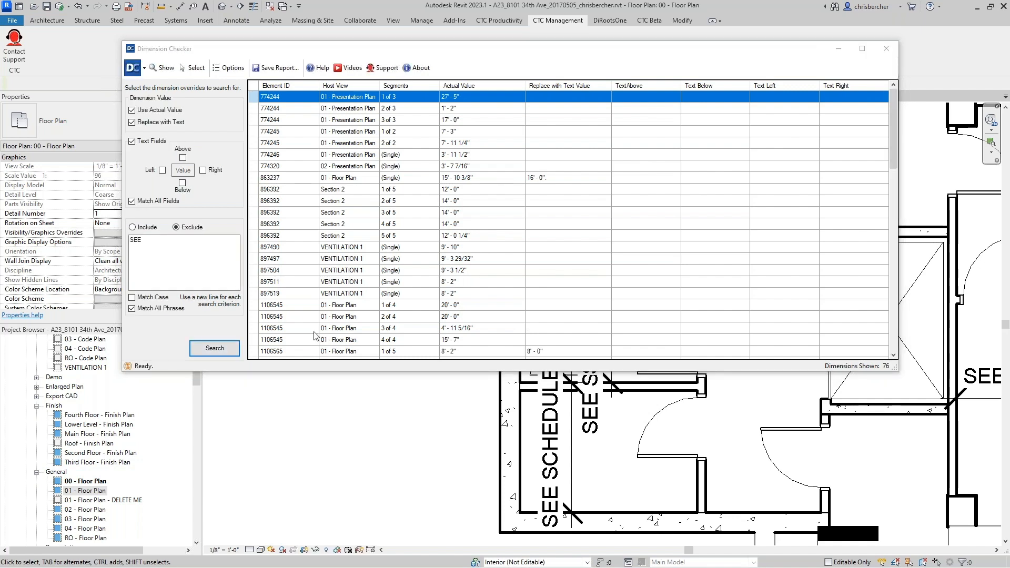
Search for dimensions that include the phrase SEE, leaving Match All Phrases on
click(142, 227)
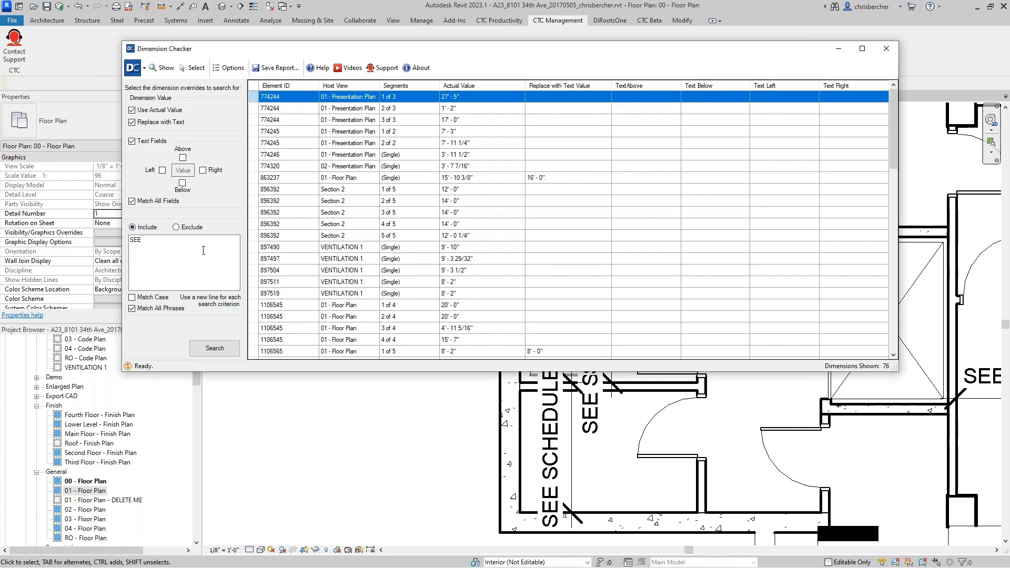
click(215, 347)
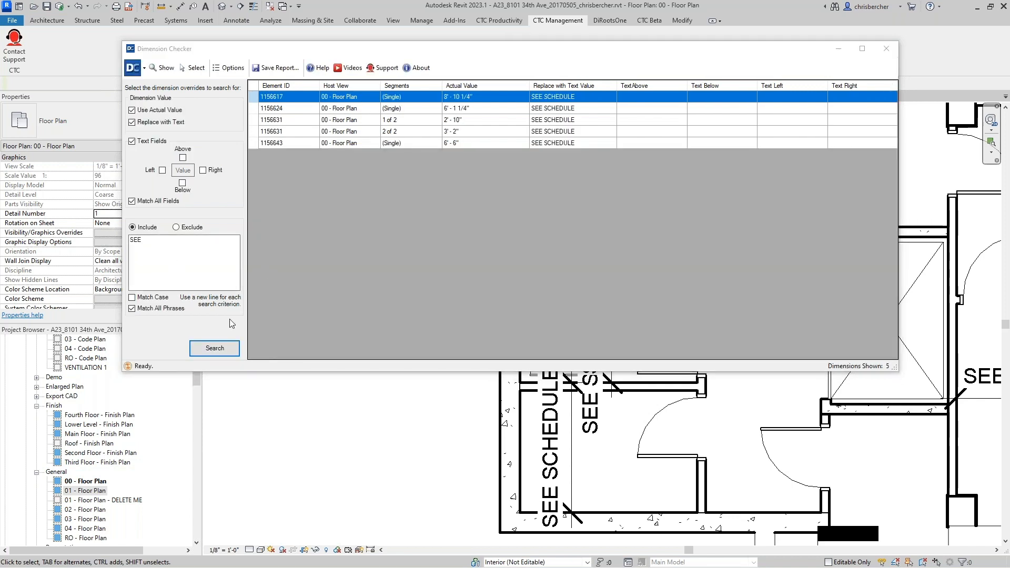
click(183, 308)
click(176, 310)
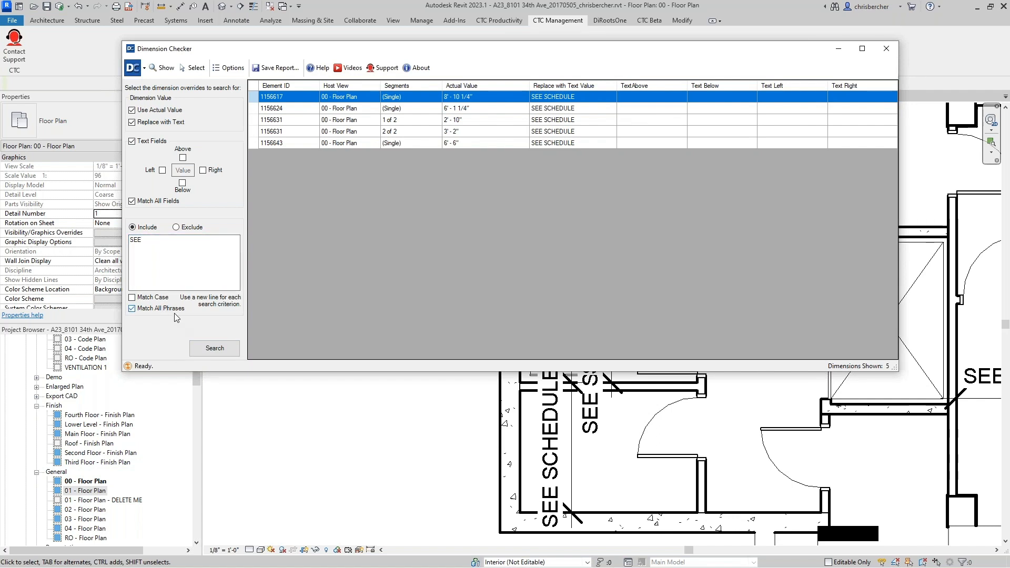
Clear the SEE phrase and list all dimensions again, going to the end of the results
drag(166, 241, 106, 237)
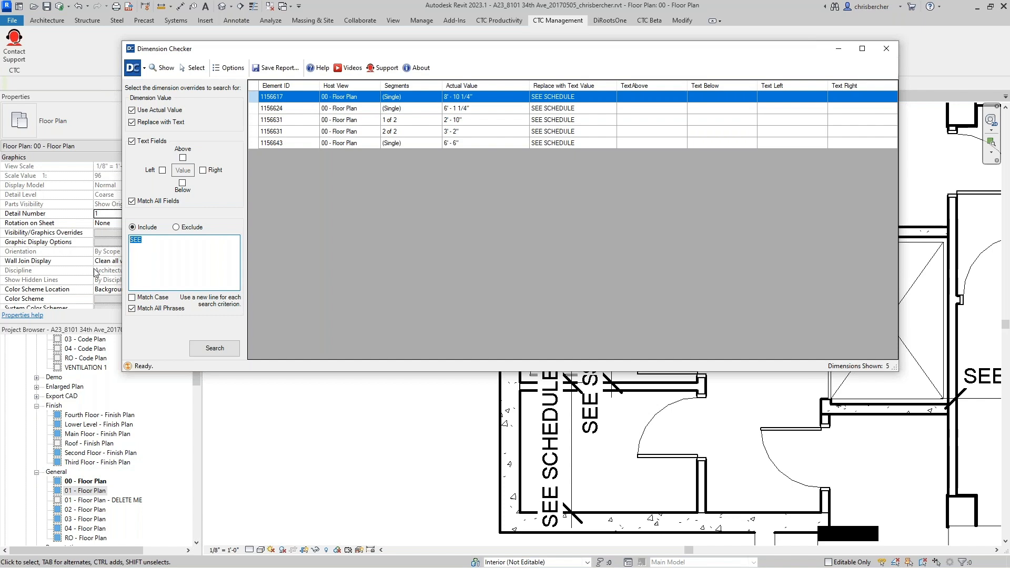
click(215, 347)
scroll(556, 262, down, 18)
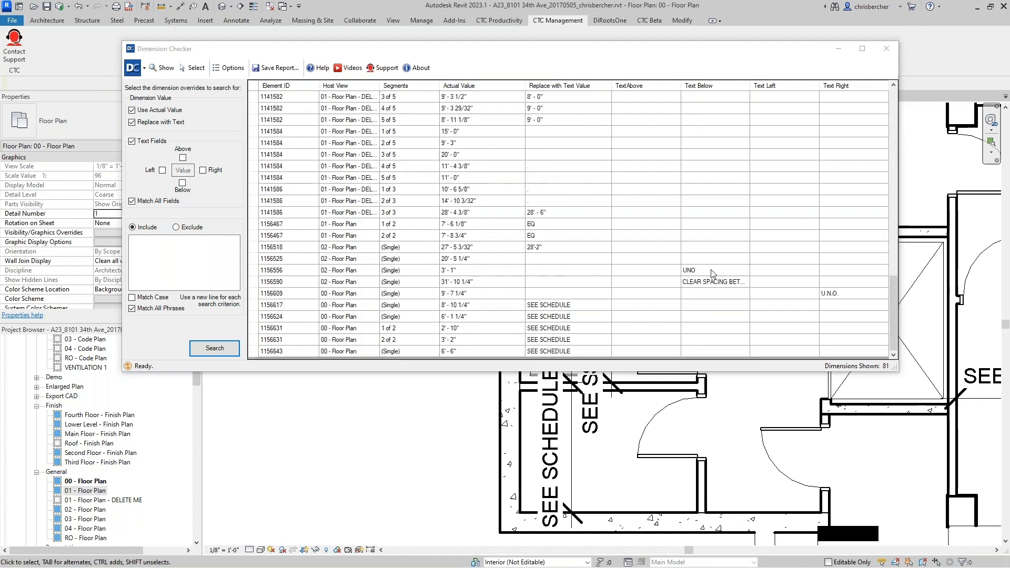
Widen the Text Below column to read the clear spacing row, and enter CLEAR SPACING as the include phrase
click(723, 286)
drag(750, 86, 770, 85)
click(164, 265)
text(CLEAR )
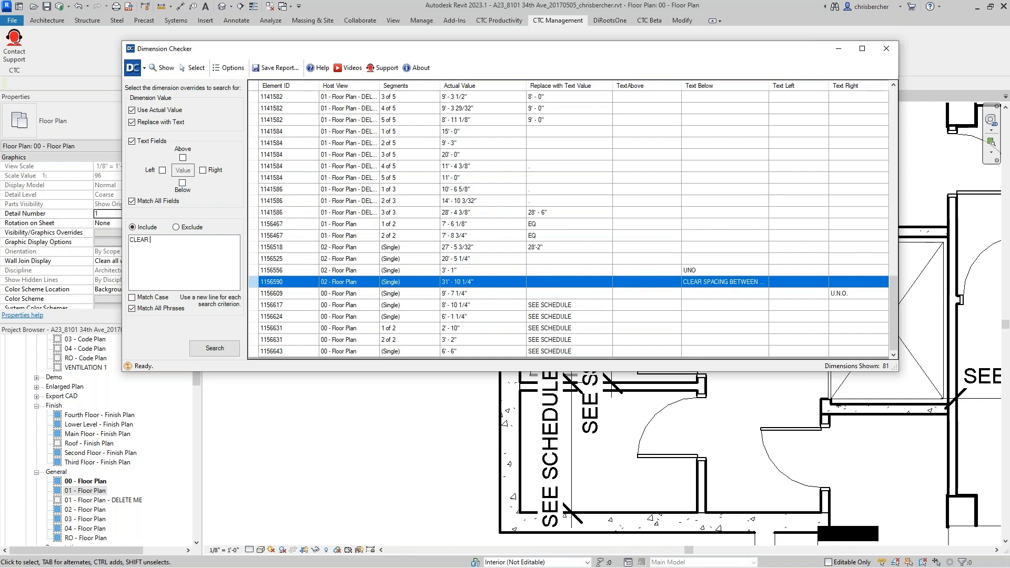
text(SPACING)
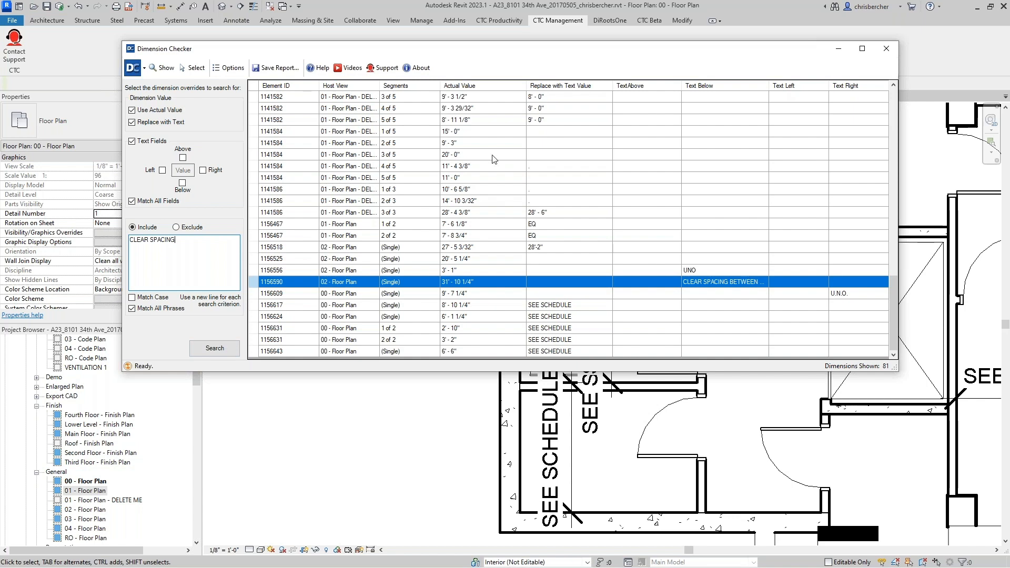
Show the 02 - Floor Plan dimension whose value is replaced with 28'-2" in its host view
drag(584, 46, 548, 44)
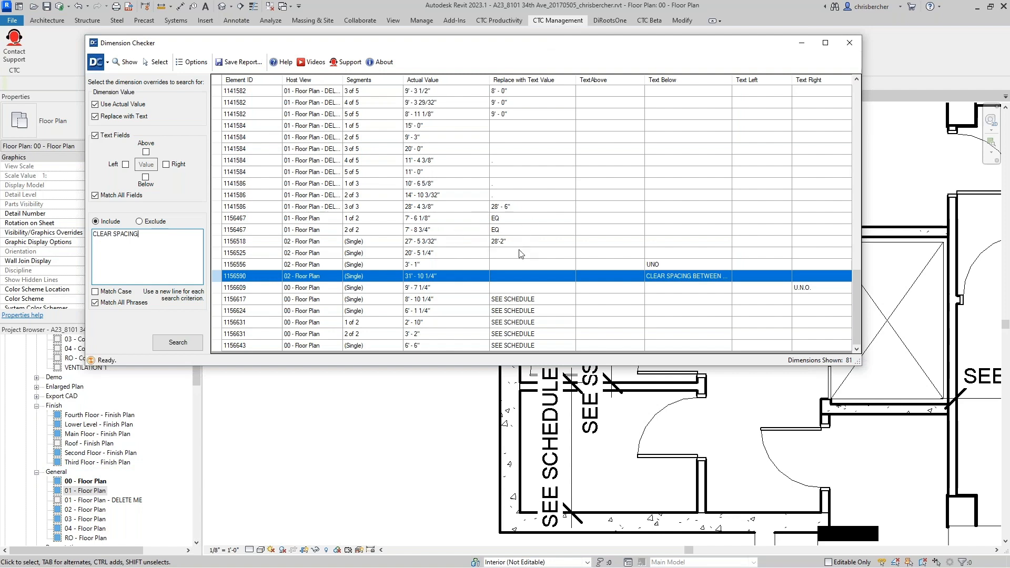
click(421, 243)
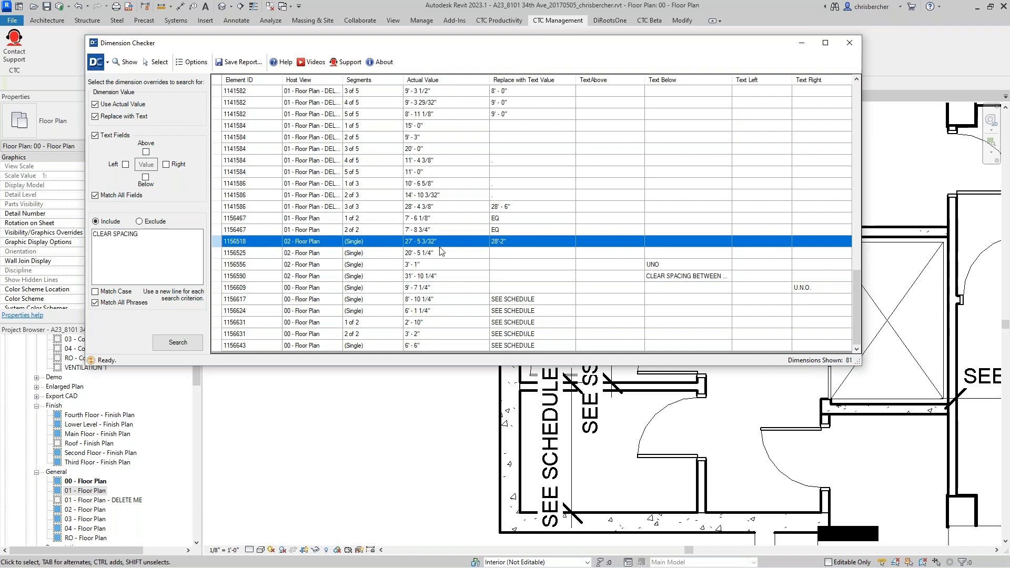
double_click(501, 243)
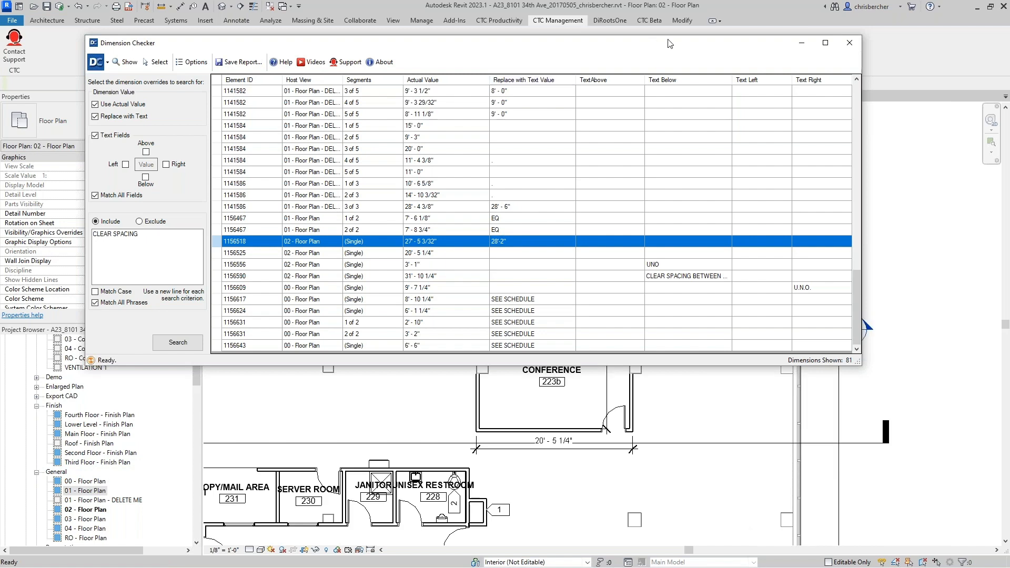
Set the conference rooms' 28'-2" dimension in 02 - Floor Plan to Use Actual Value
drag(665, 44, 350, 63)
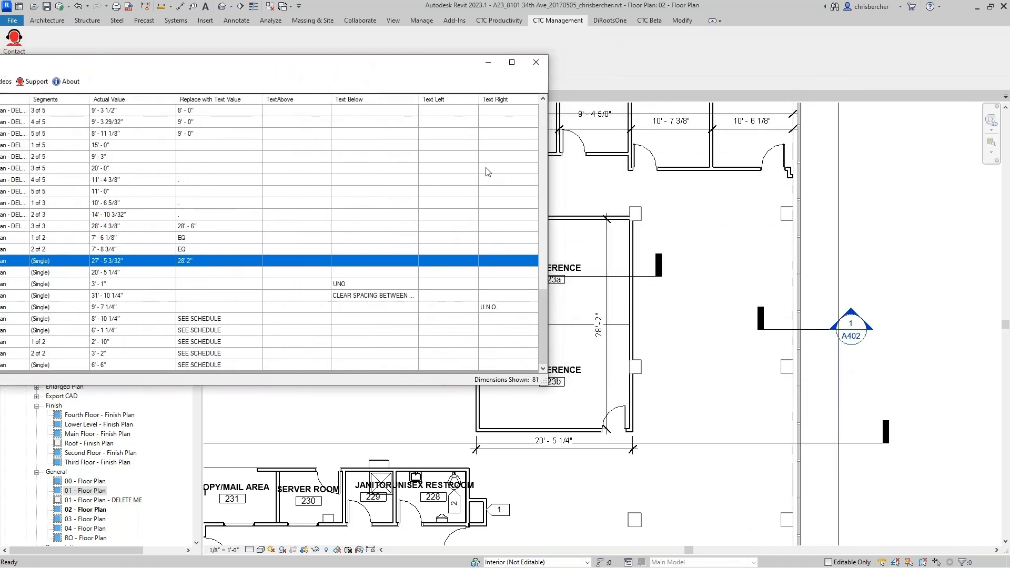
click(600, 327)
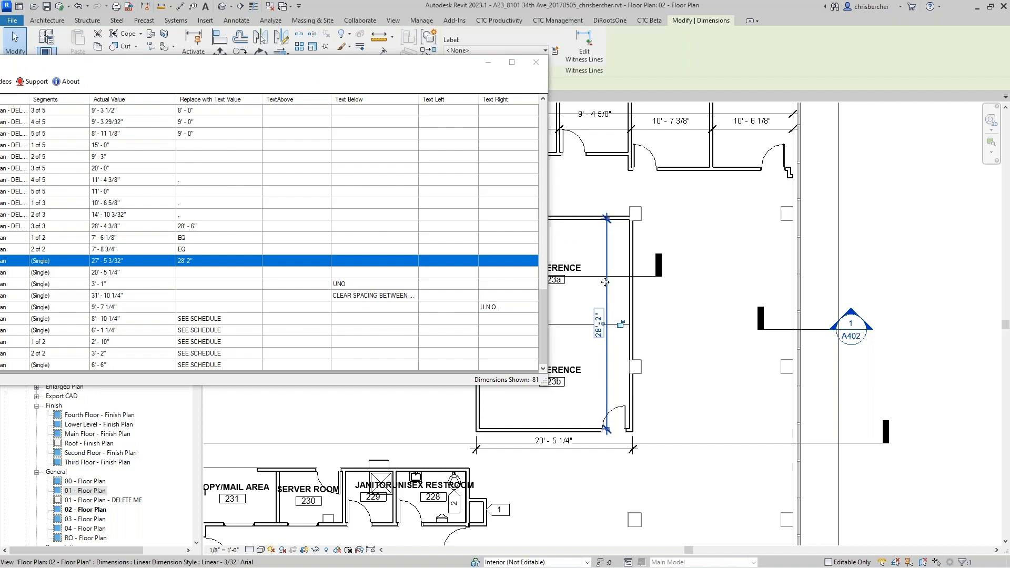
click(600, 323)
click(476, 213)
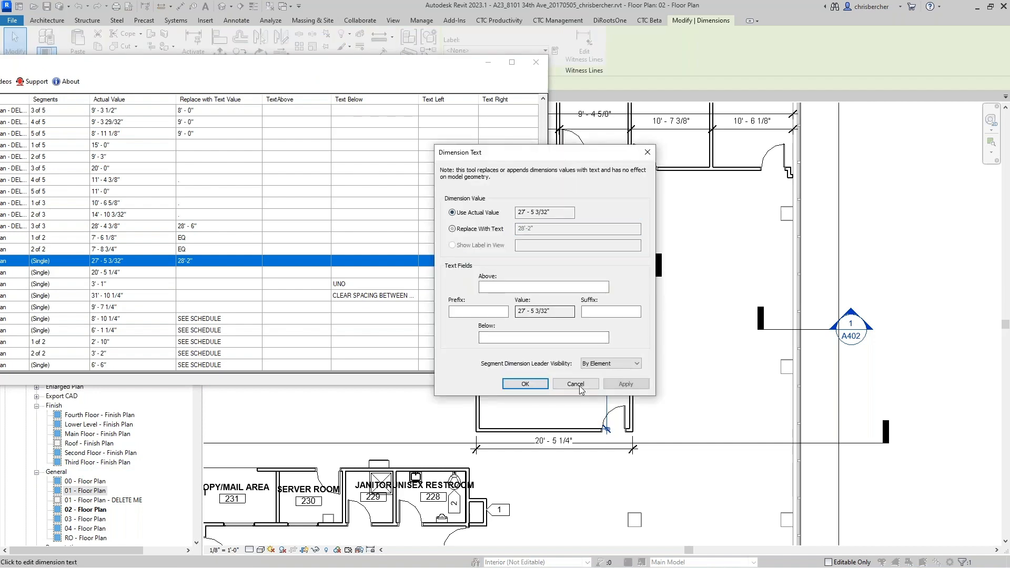
click(524, 384)
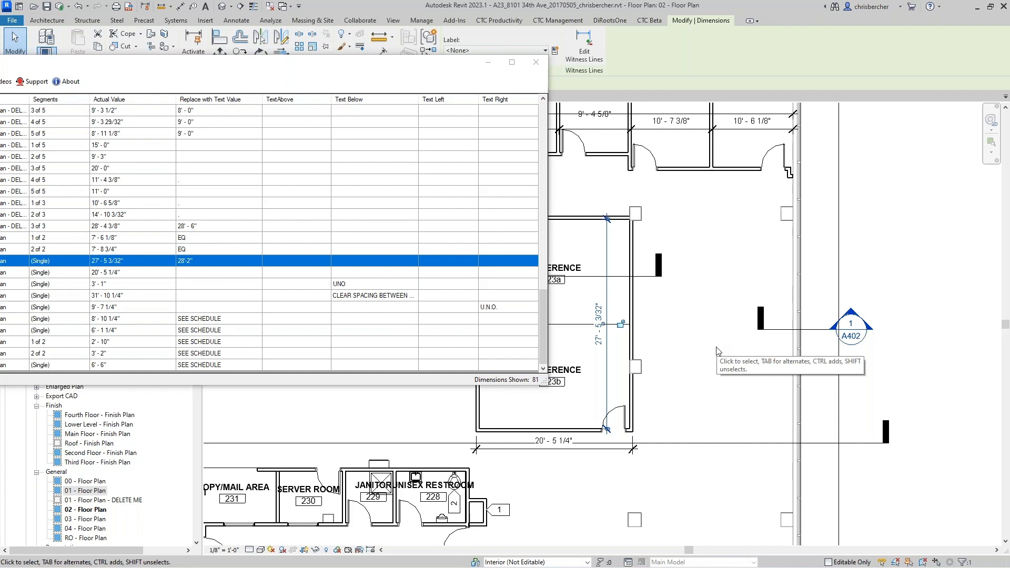
Move the Dimension Checker window fully back into view, with its search options and results list showing over the floor plan
drag(383, 63, 637, 40)
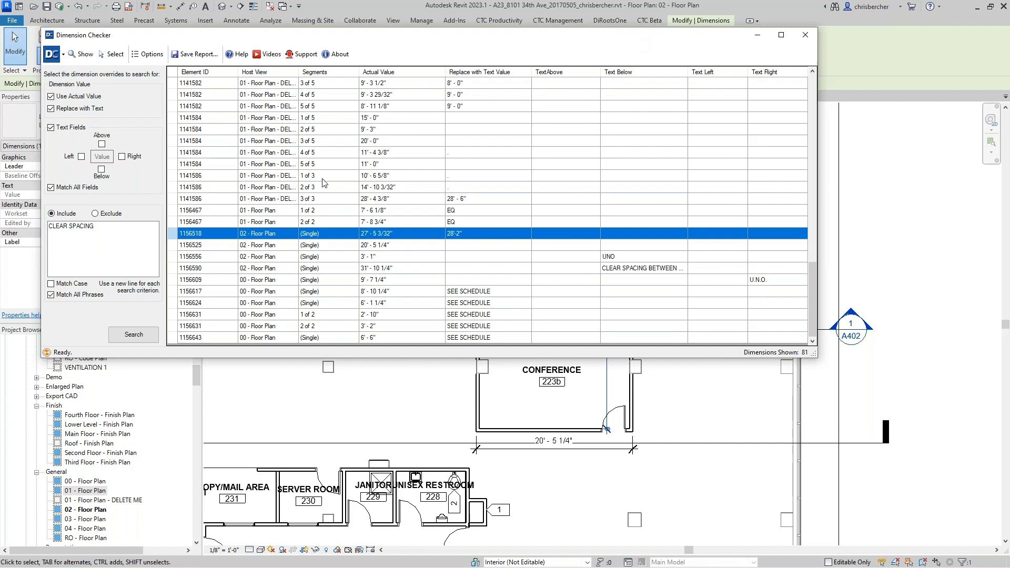
drag(312, 40, 398, 56)
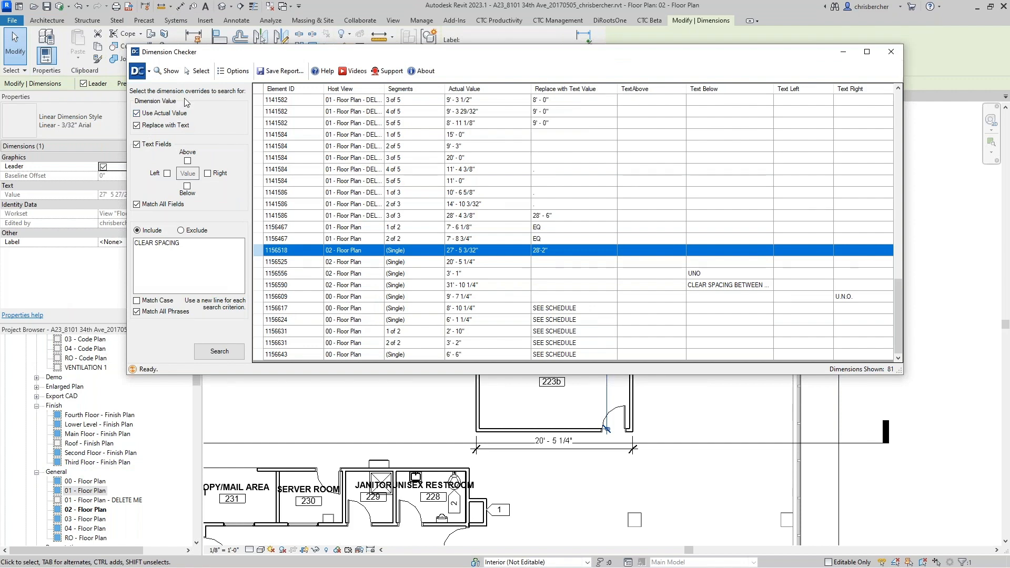
drag(368, 56, 356, 69)
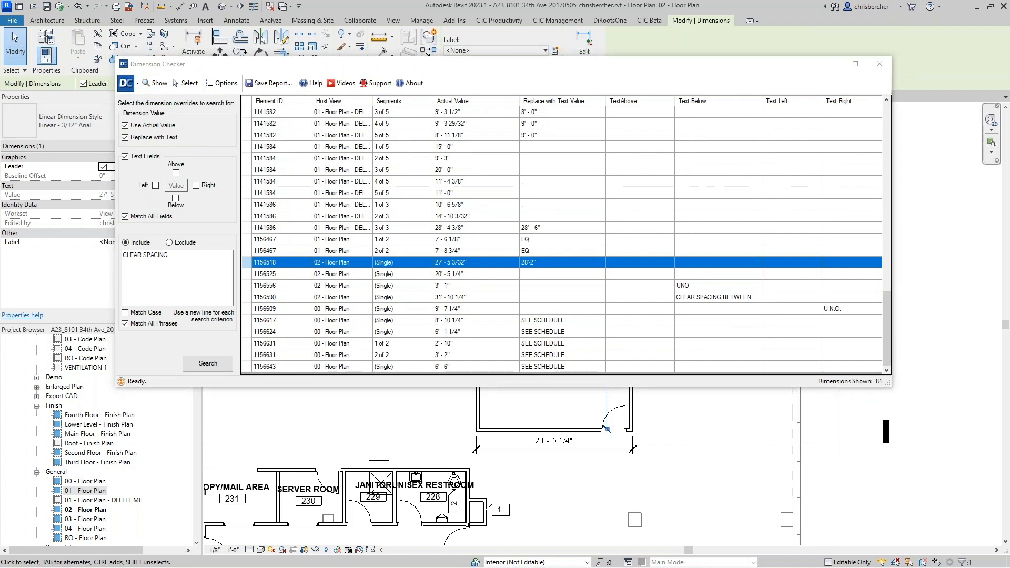
drag(528, 68, 526, 84)
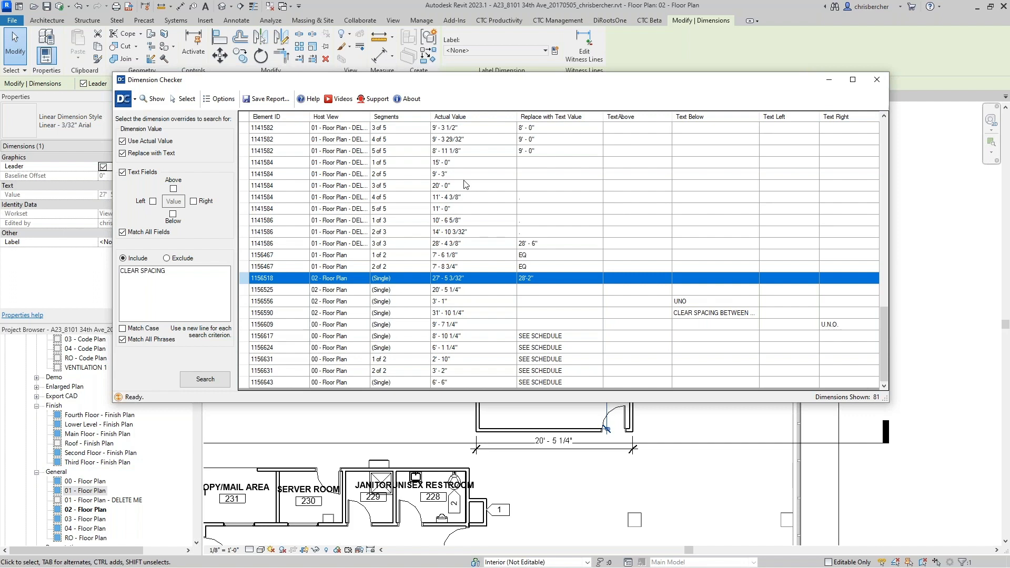
drag(494, 88, 475, 104)
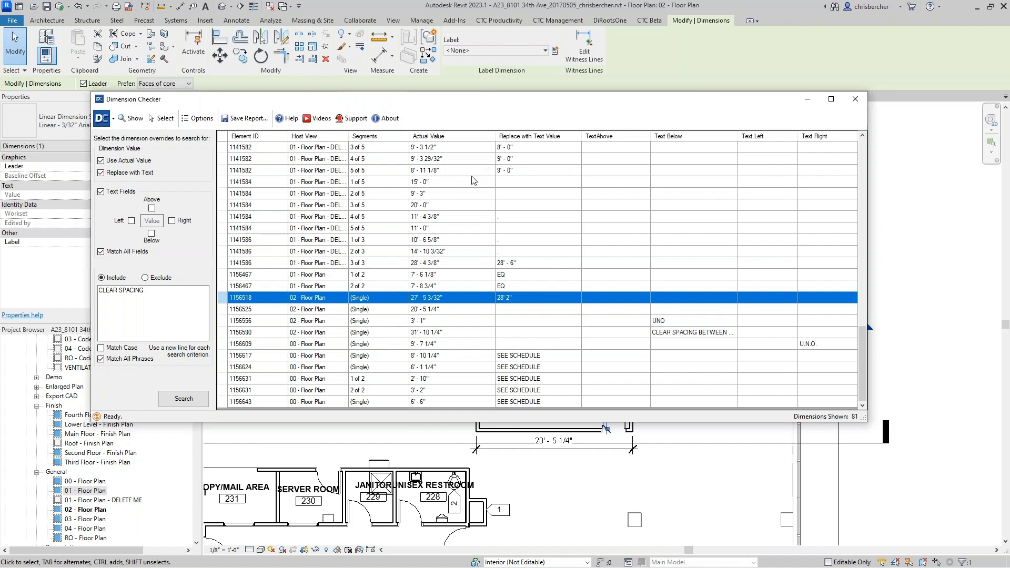
drag(443, 95, 445, 78)
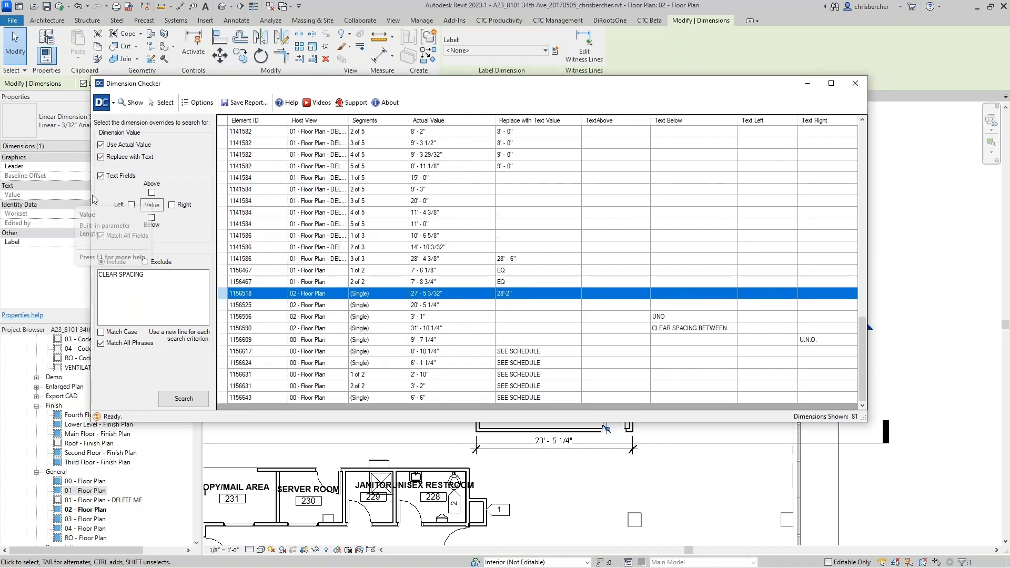
drag(91, 200, 100, 199)
drag(338, 82, 338, 85)
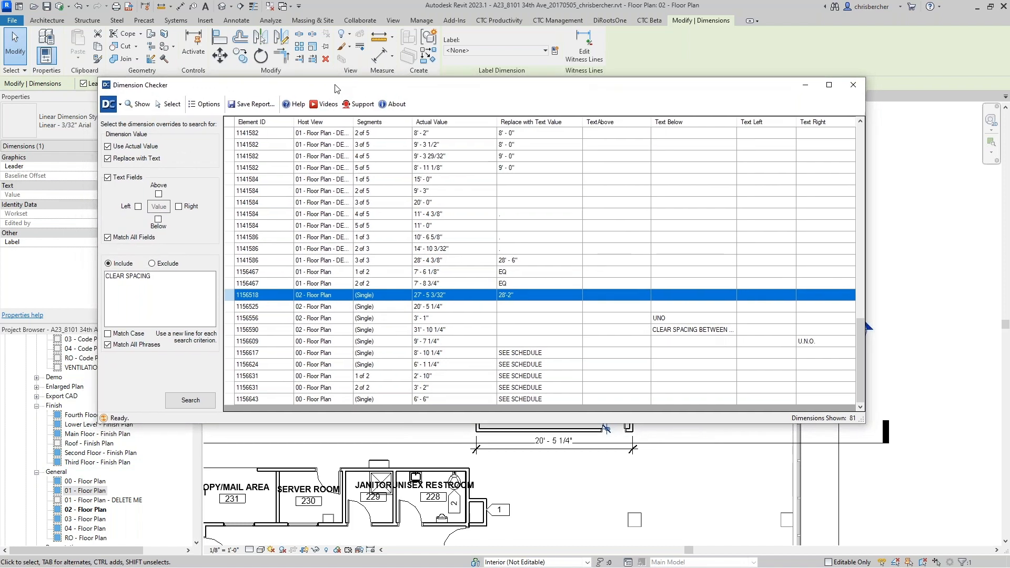